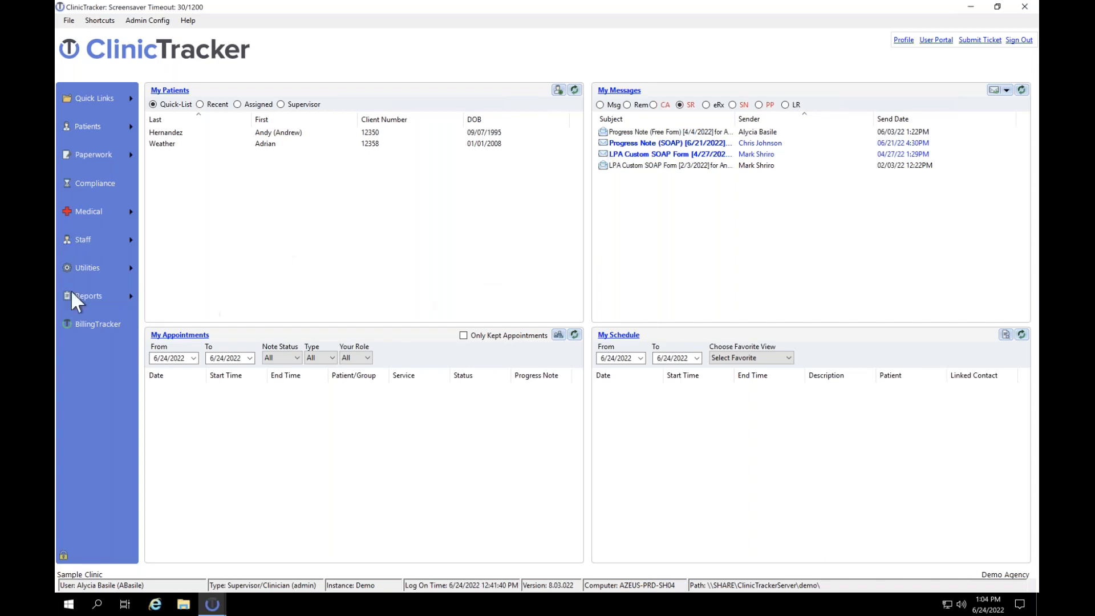
- Open Campaign Builder from the Utilities menu to start a blank new campaign
{"action": "left_click", "coordinate": [92, 267]}
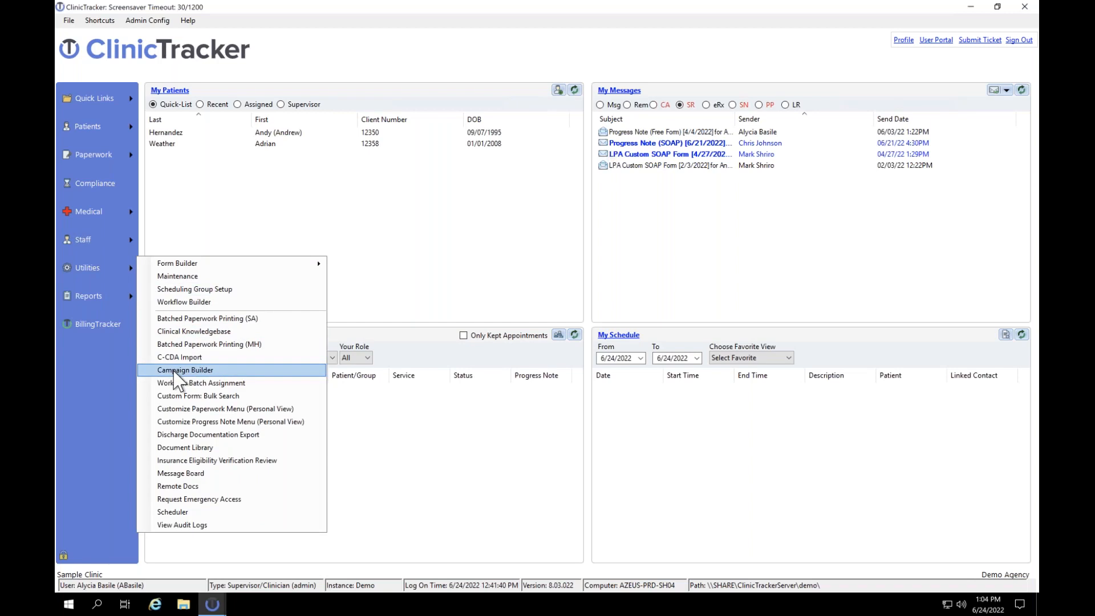
{"action": "left_click", "coordinate": [178, 374]}
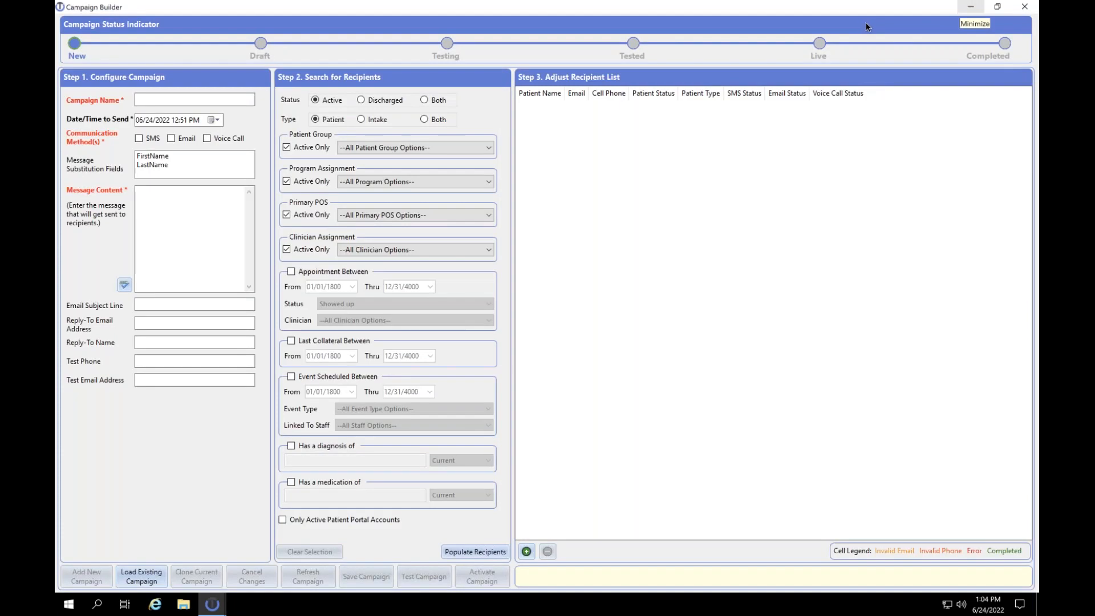
- Name the campaign 'Clinician call out', leave the send date unchanged, and choose SMS delivery
{"action": "left_click", "coordinate": [166, 100]}
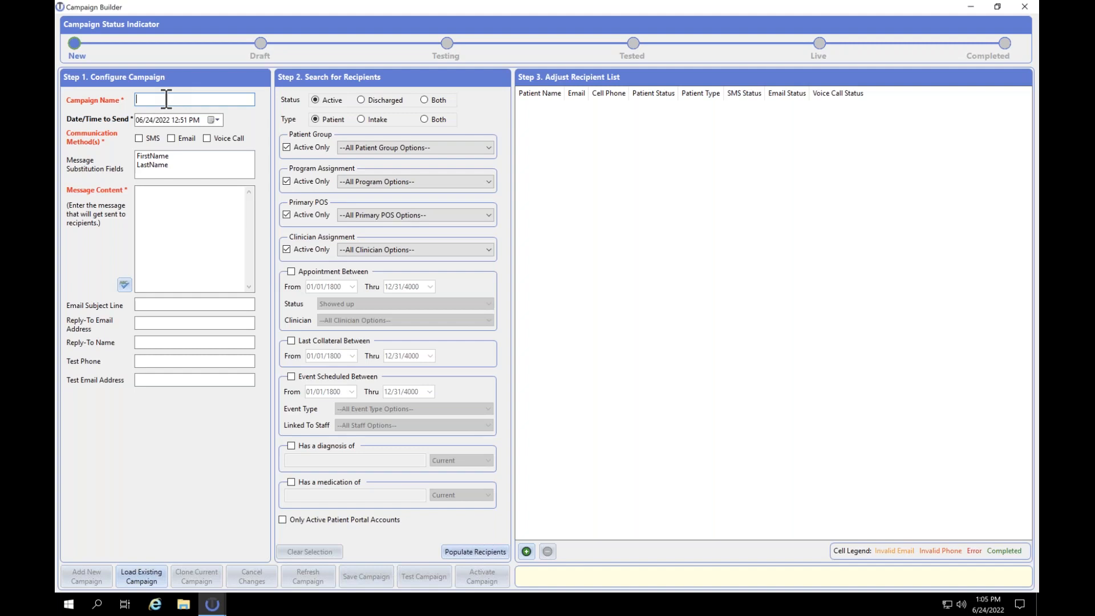
{"action": "type", "text": "Clinici"}
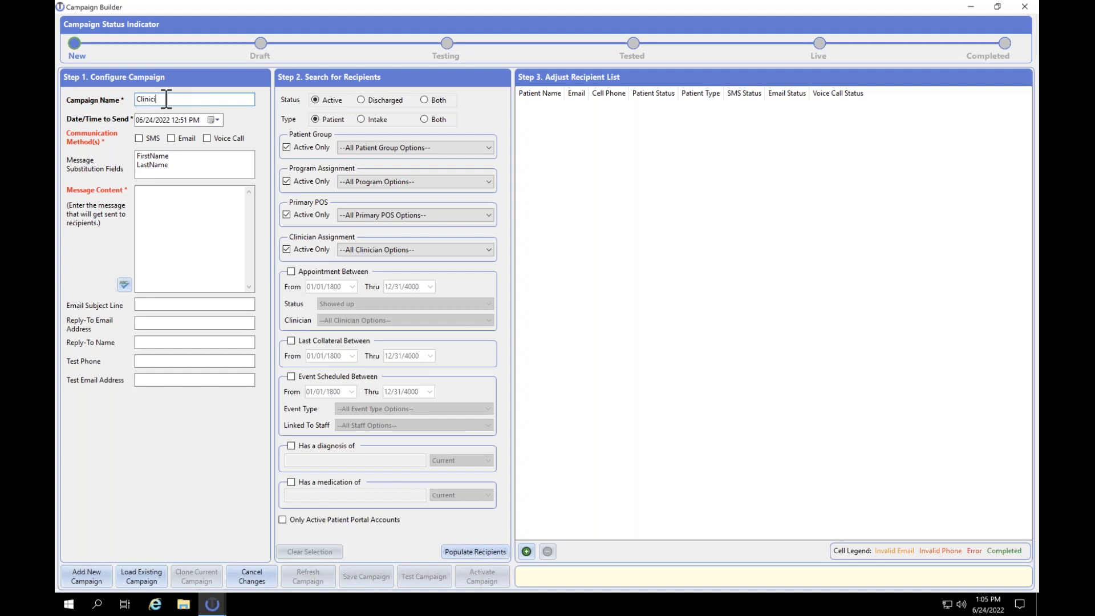
{"action": "type", "text": "an call out"}
{"action": "left_click", "coordinate": [216, 120]}
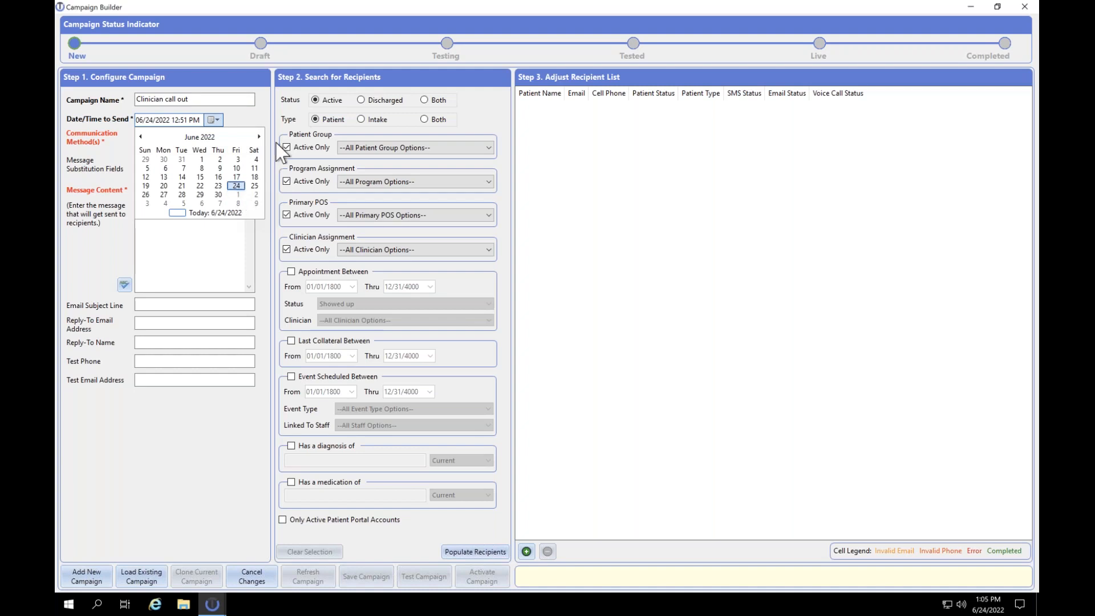
{"action": "left_click", "coordinate": [113, 147]}
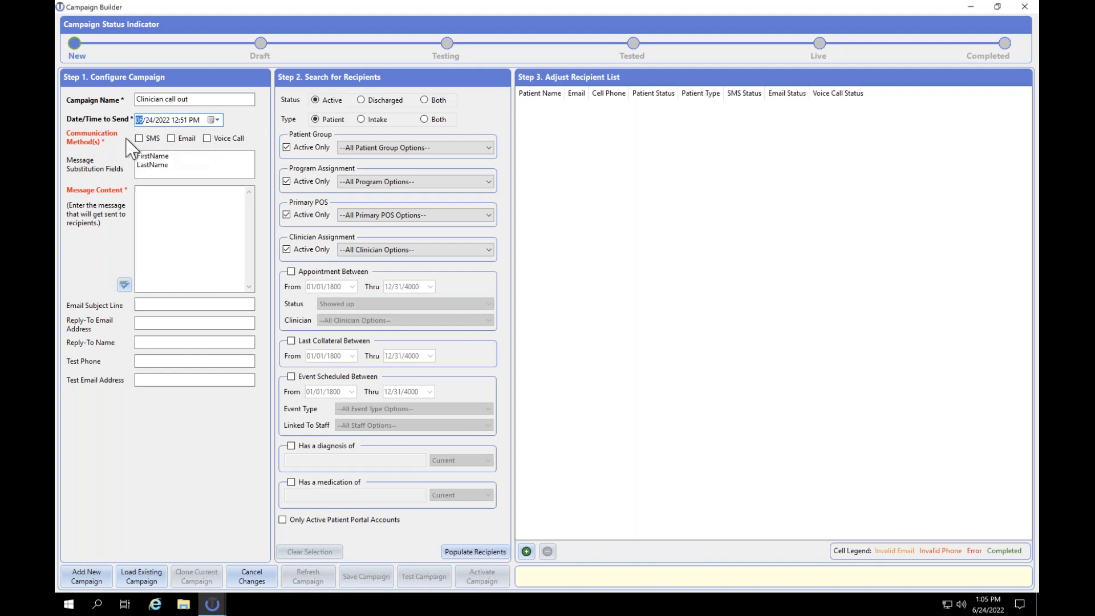
{"action": "left_click", "coordinate": [140, 138]}
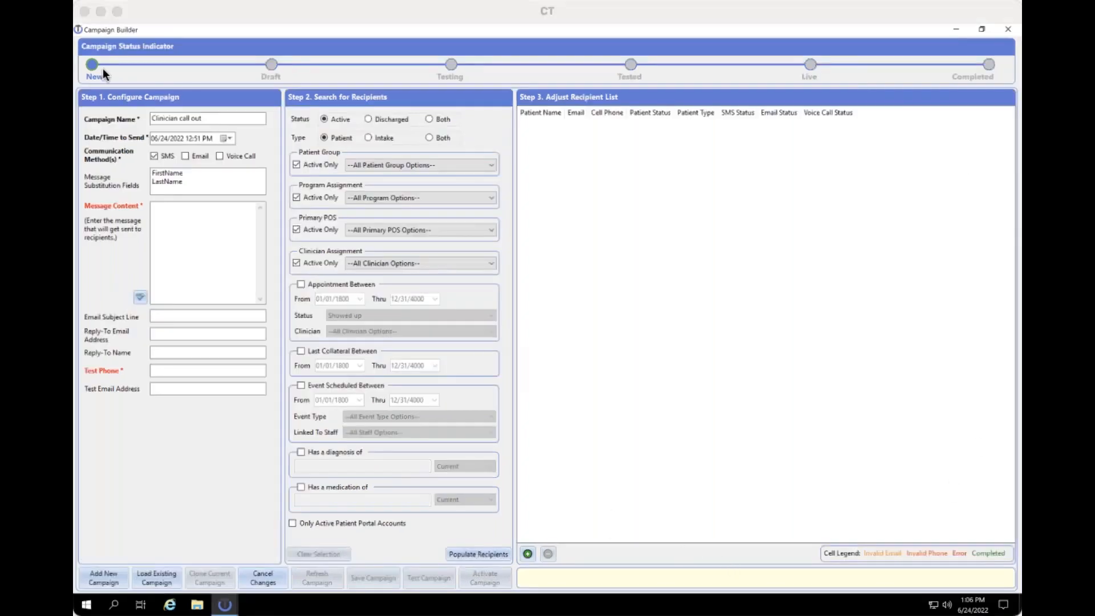
{"action": "left_click", "coordinate": [117, 12]}
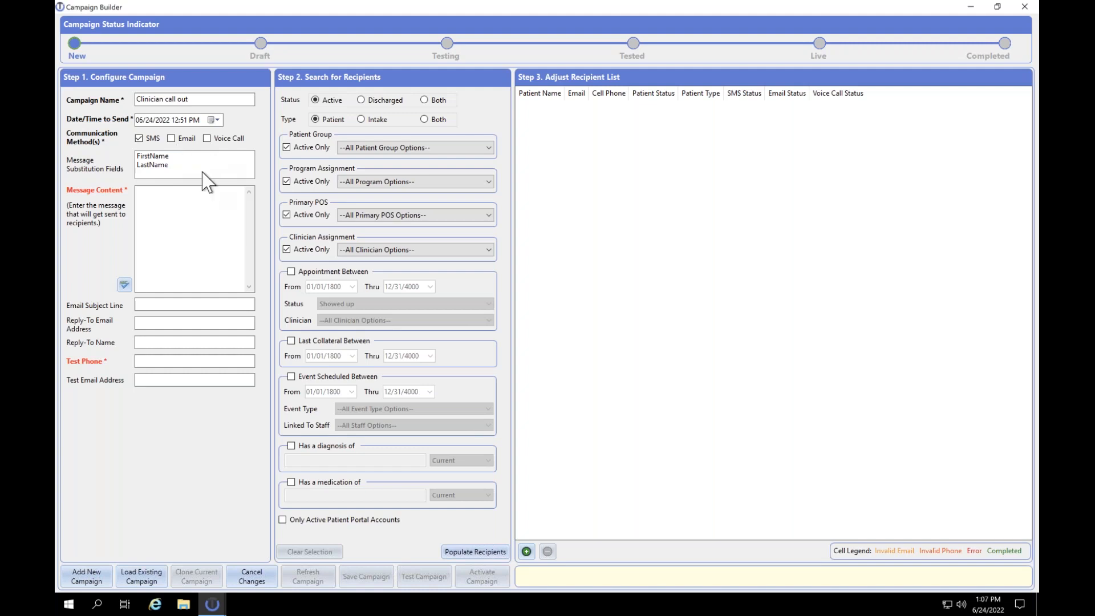
- Write the message 'Hi #FirstName#, Your provider is sick today...' using the FirstName field
{"action": "left_click", "coordinate": [174, 162]}
{"action": "left_click", "coordinate": [147, 153]}
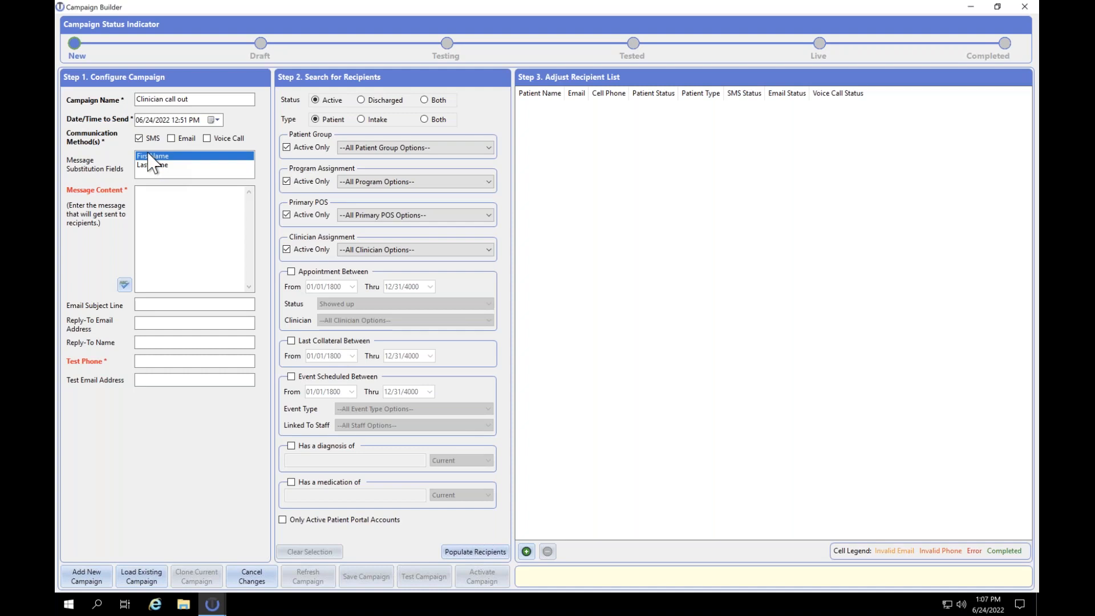
{"action": "double_click", "coordinate": [153, 156]}
{"action": "left_click", "coordinate": [140, 192]}
{"action": "type", "text": "Hi"}
{"action": "type", "text": "Your provider"}
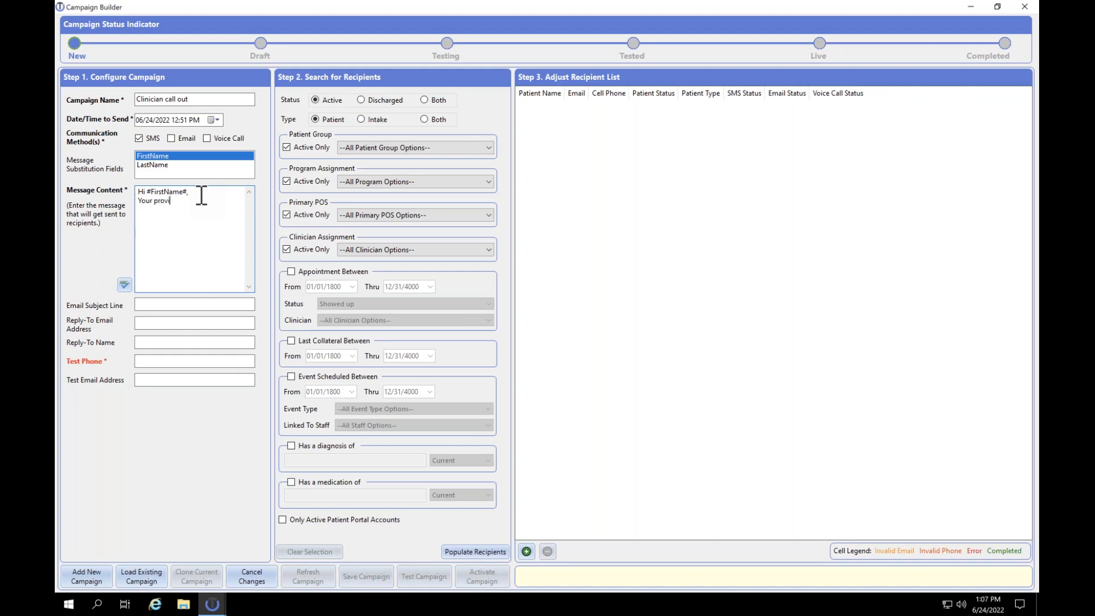
{"action": "type", "text": " is sick today..."}
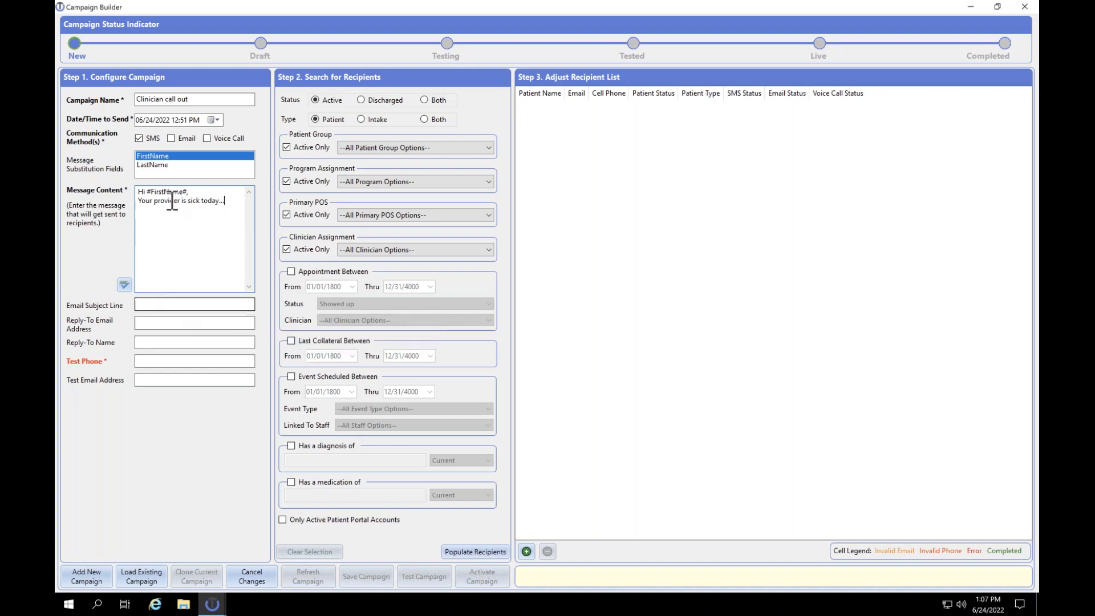
{"action": "left_click", "coordinate": [164, 361]}
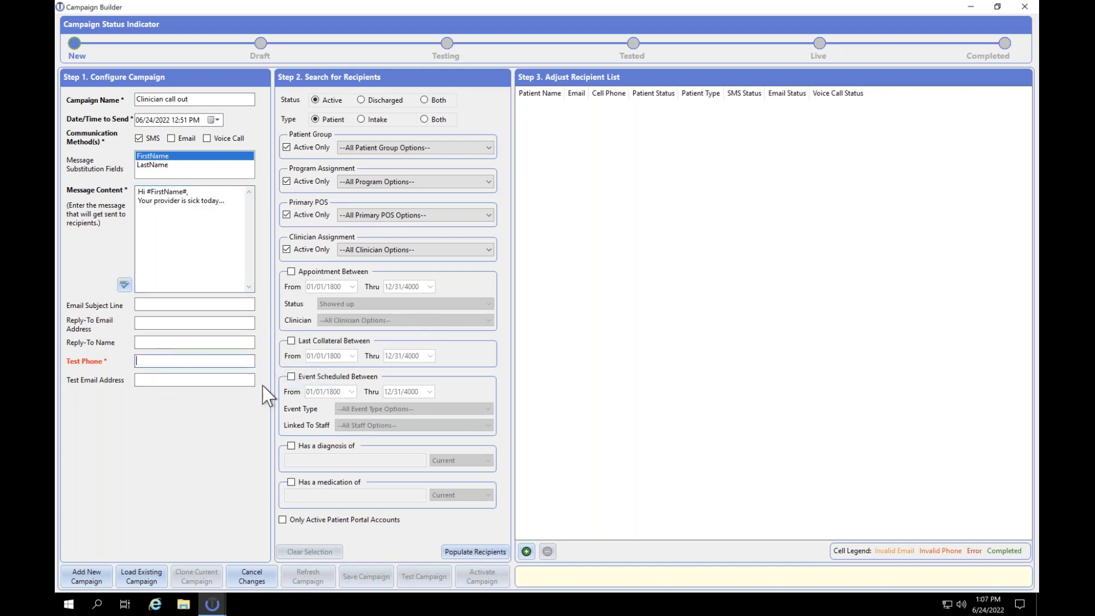
- Enter the test phone number and review the Patient Group options without changing them
{"action": "type", "text": "315"}
{"action": "type", "text": "5551212"}
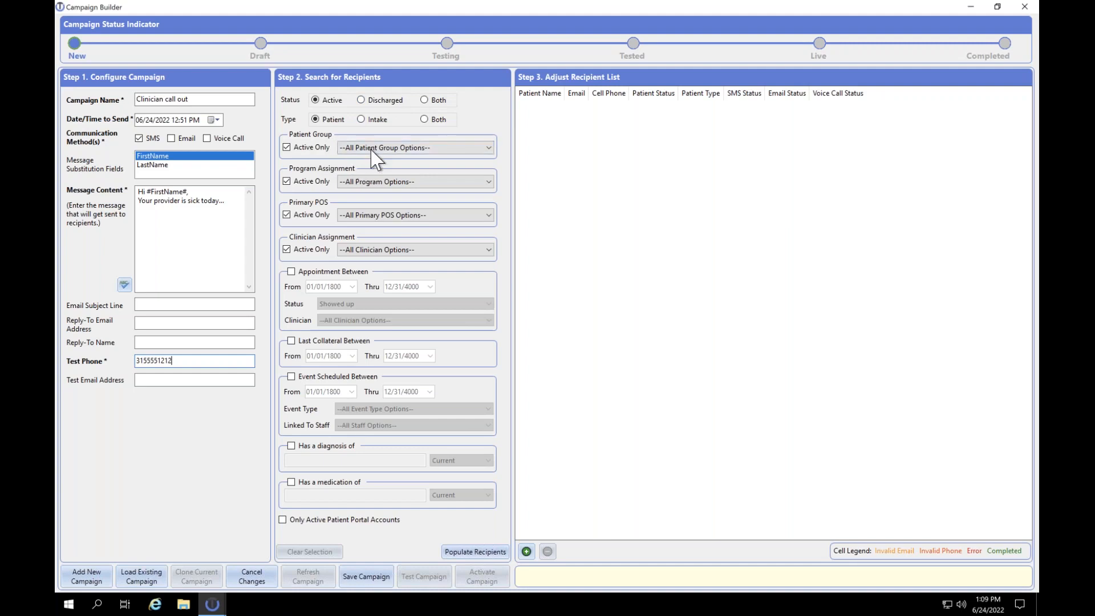
{"action": "left_click", "coordinate": [371, 148]}
{"action": "left_click", "coordinate": [372, 151]}
- Filter recipients by events scheduled through 06/24/2022, linked to one staff member
{"action": "left_click", "coordinate": [293, 377]}
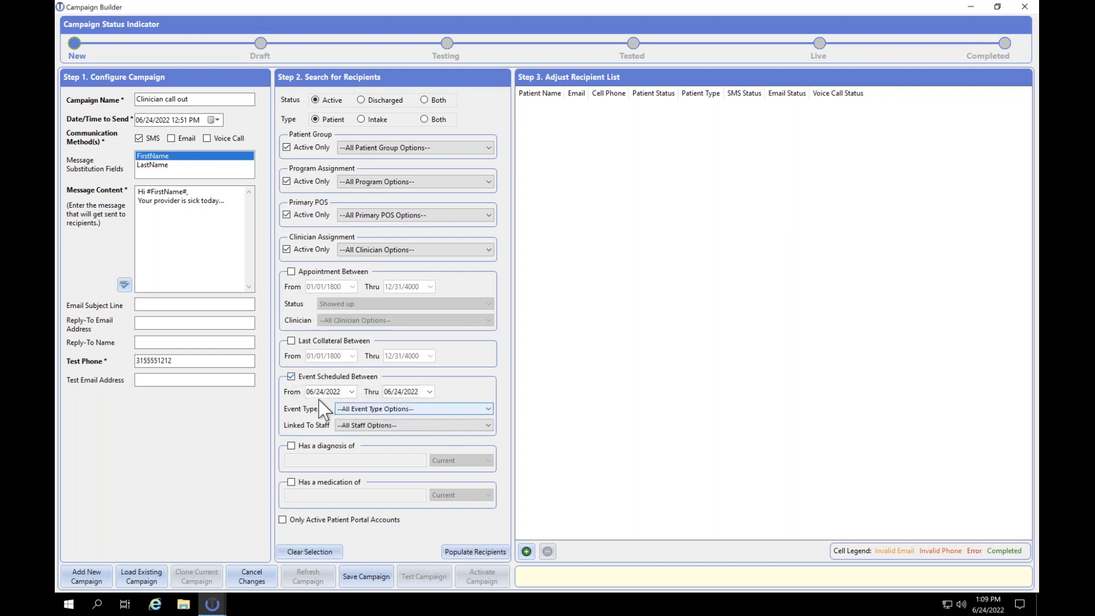
{"action": "left_click", "coordinate": [372, 425]}
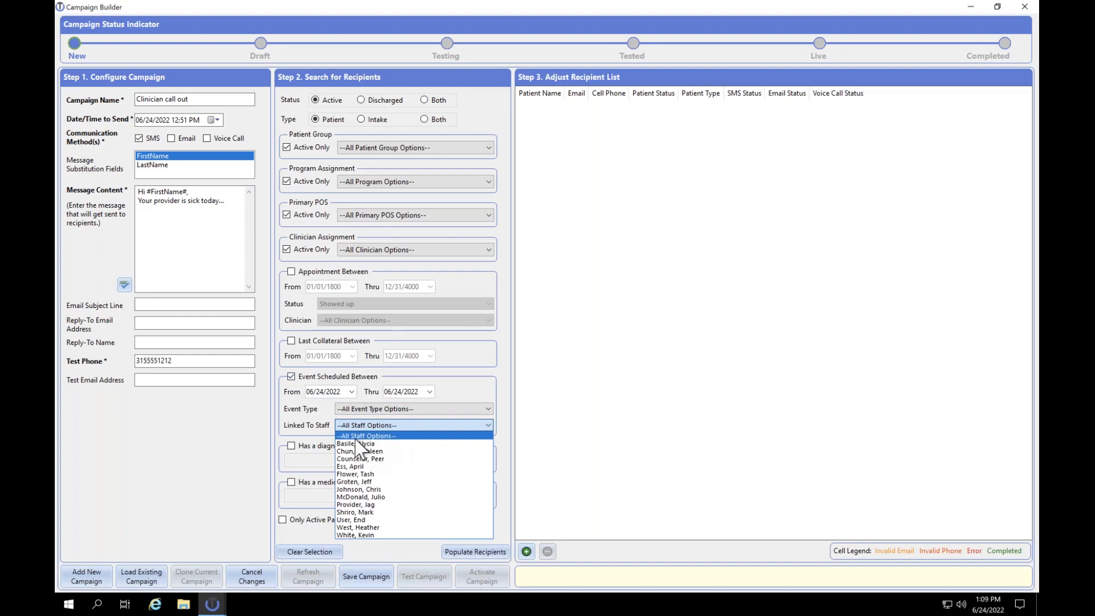
{"action": "left_click", "coordinate": [354, 443]}
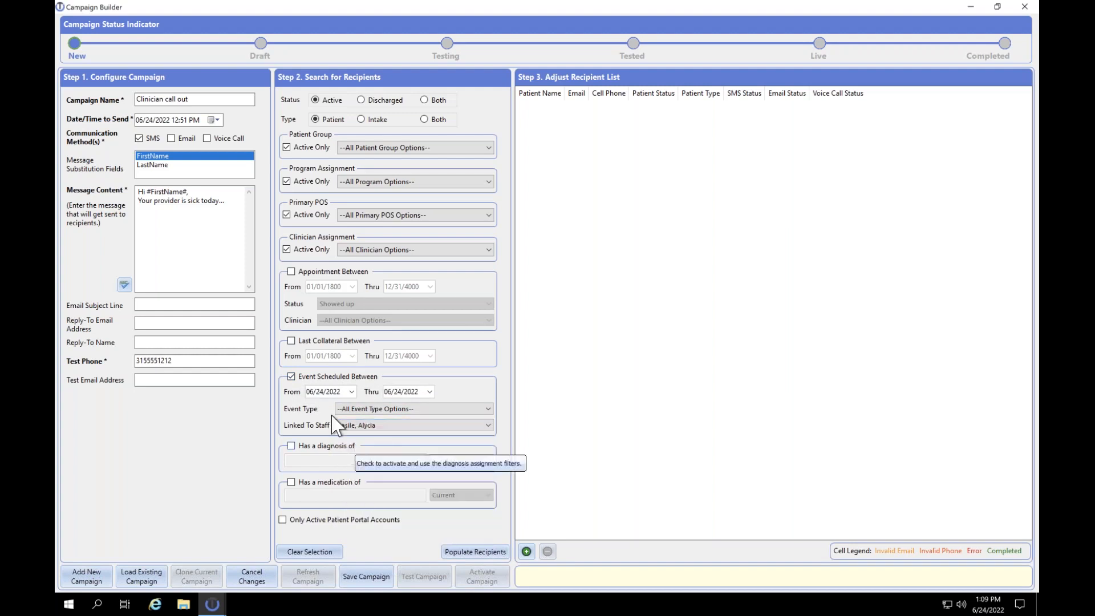
{"action": "left_click", "coordinate": [311, 392]}
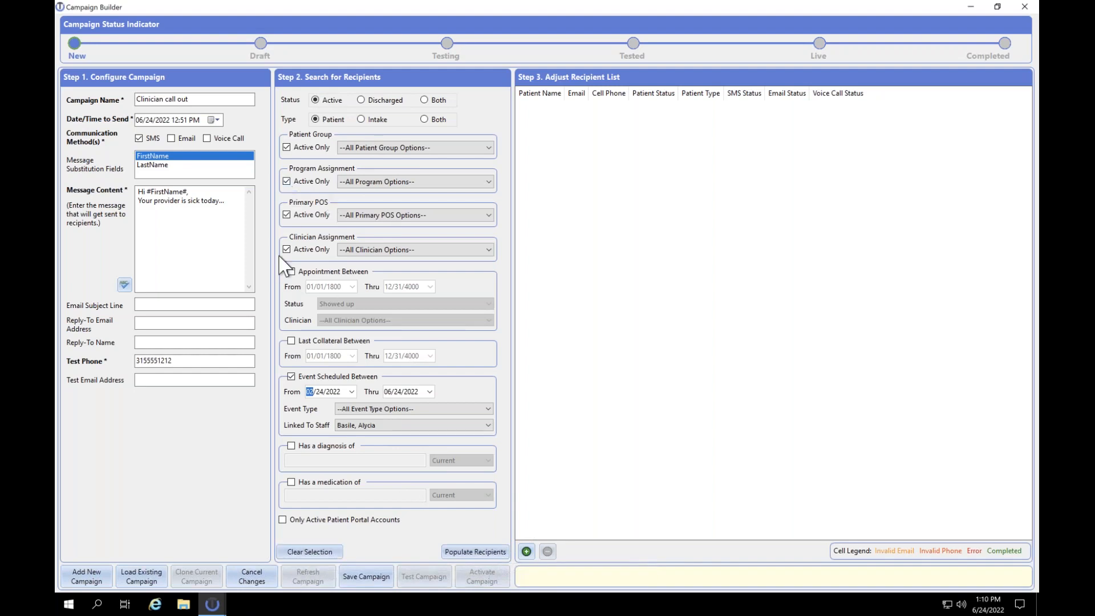
- Populate recipients, select the single matching patient, and save the campaign
{"action": "left_click", "coordinate": [450, 552]}
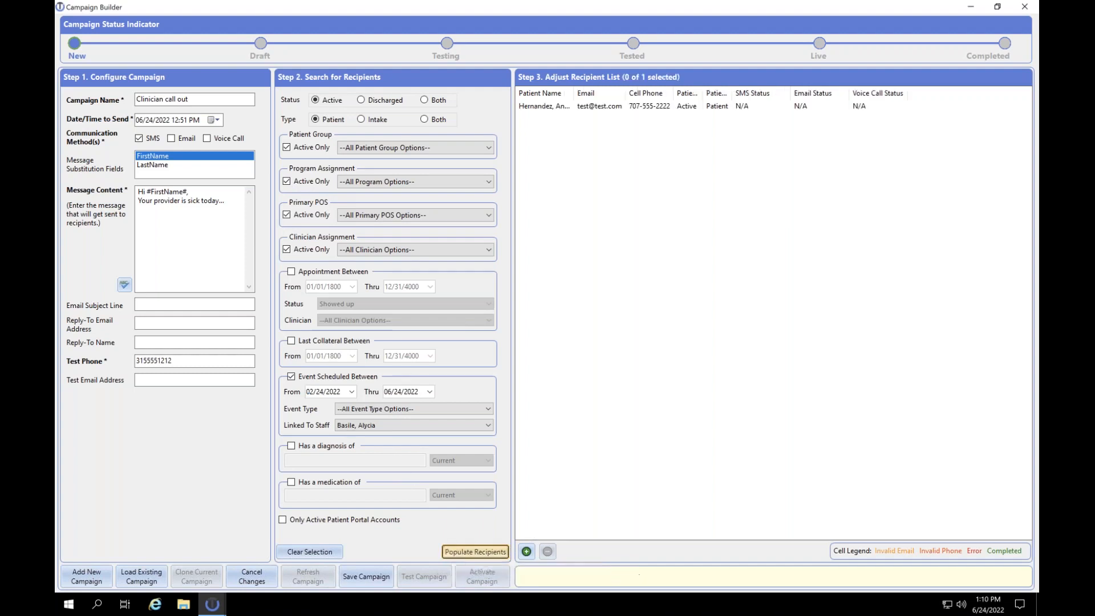
{"action": "left_click", "coordinate": [650, 106]}
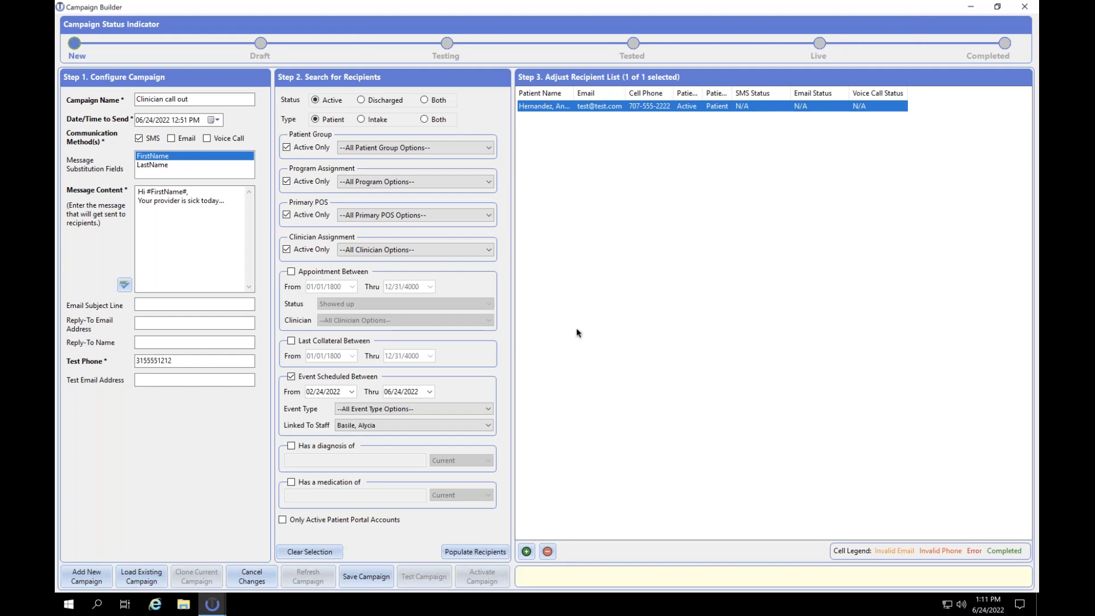
{"action": "left_click", "coordinate": [374, 579]}
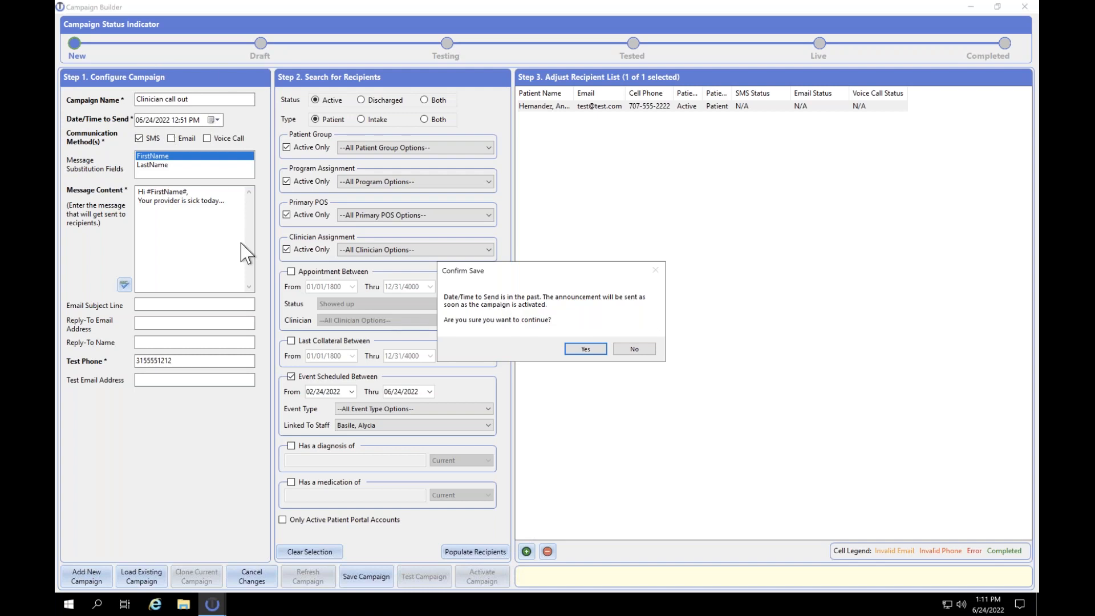
- Confirm saving despite the past send time and dismiss the SMS-requires-BLI notice
{"action": "left_click", "coordinate": [584, 349]}
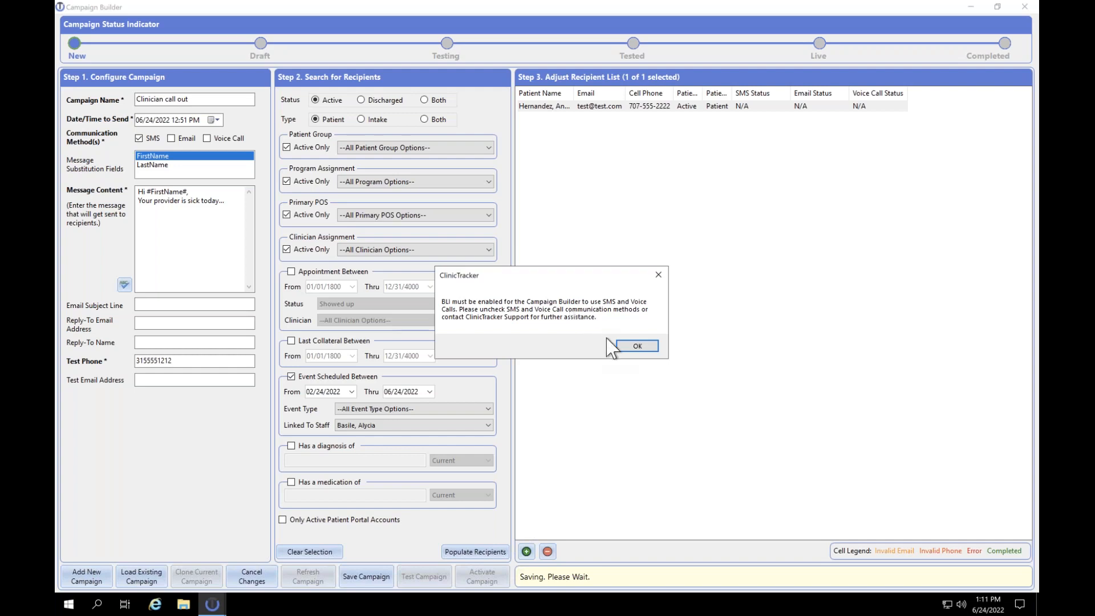
{"action": "left_click", "coordinate": [634, 346]}
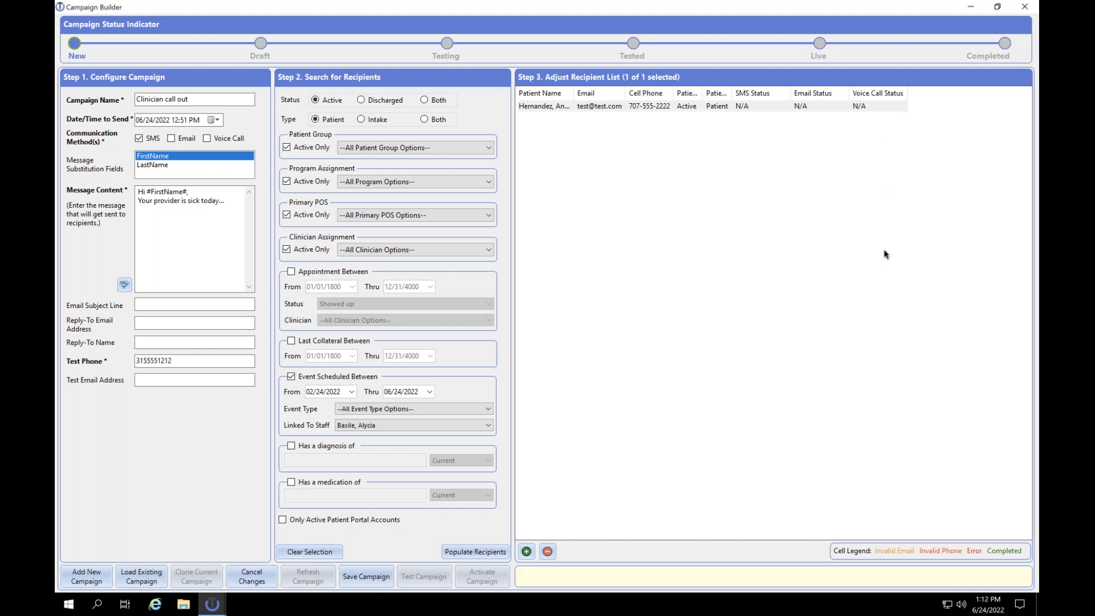
{"action": "left_click", "coordinate": [163, 213]}
{"action": "left_click", "coordinate": [165, 201]}
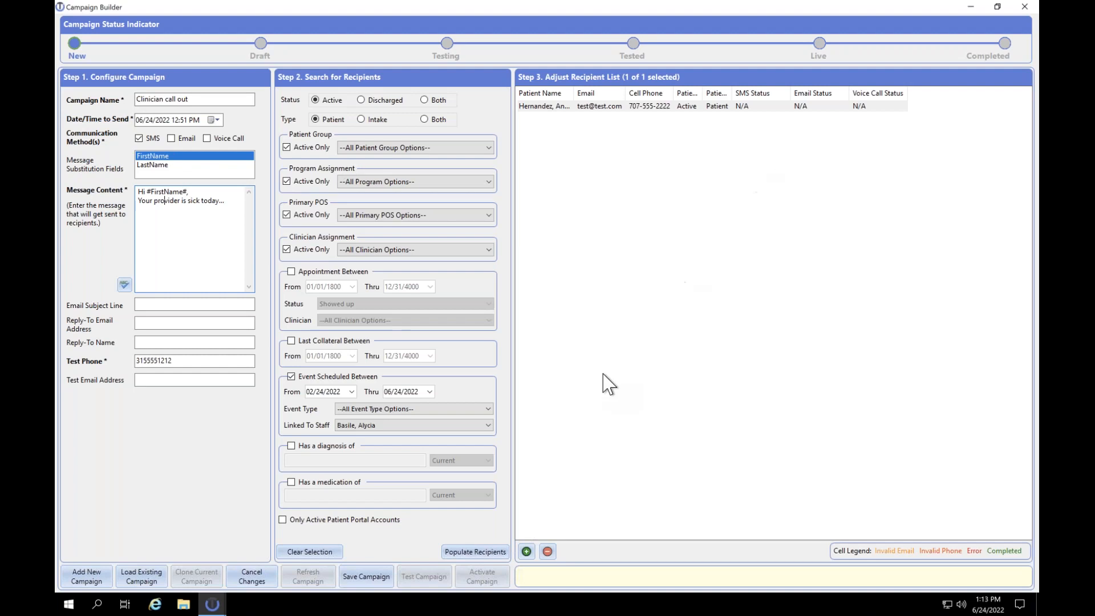
- Retry the save, dismiss the BLI notice again, and cancel closing the builder
{"action": "left_click", "coordinate": [371, 577]}
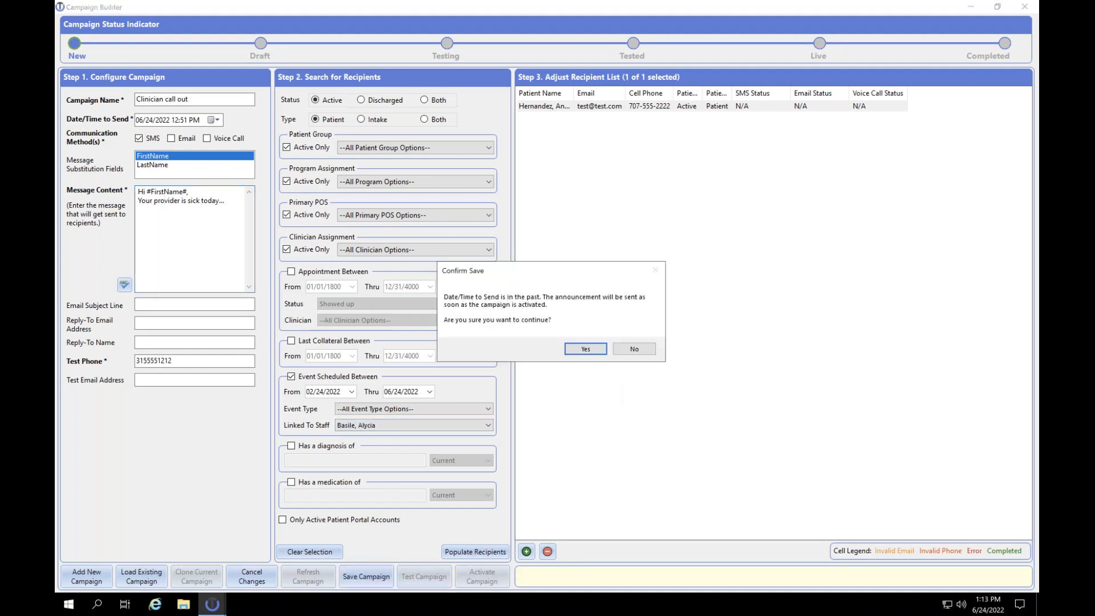
{"action": "left_click", "coordinate": [585, 349]}
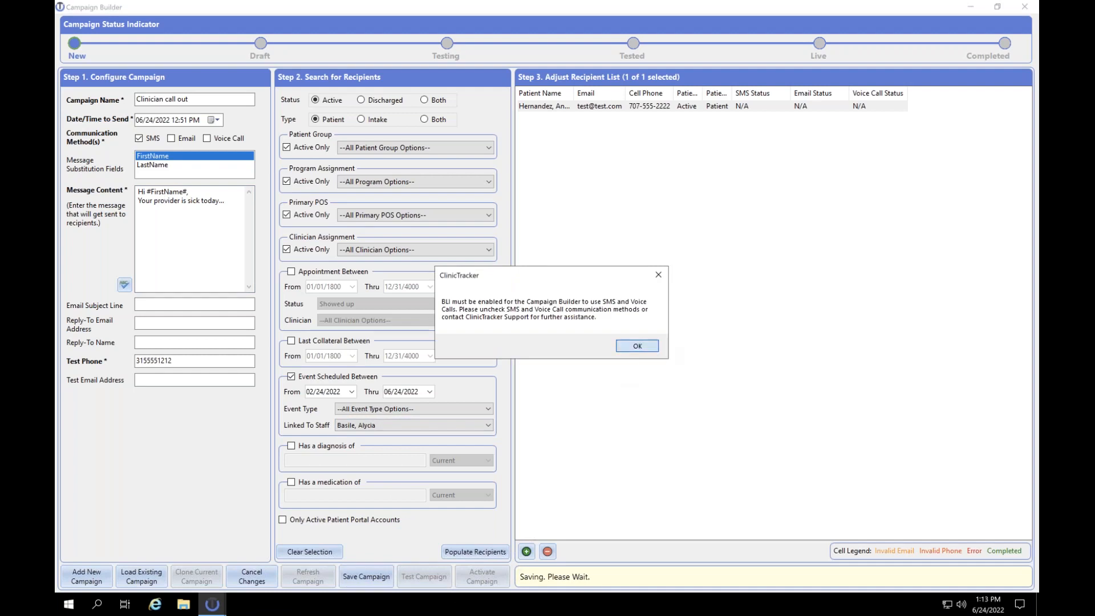
{"action": "left_click", "coordinate": [637, 345]}
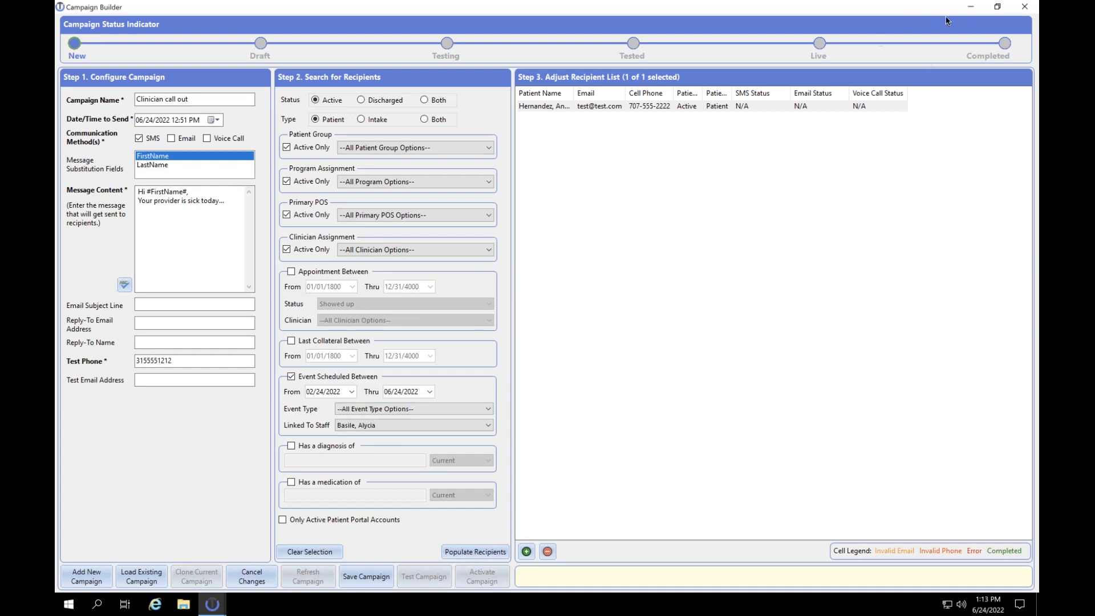
{"action": "left_click", "coordinate": [1024, 7]}
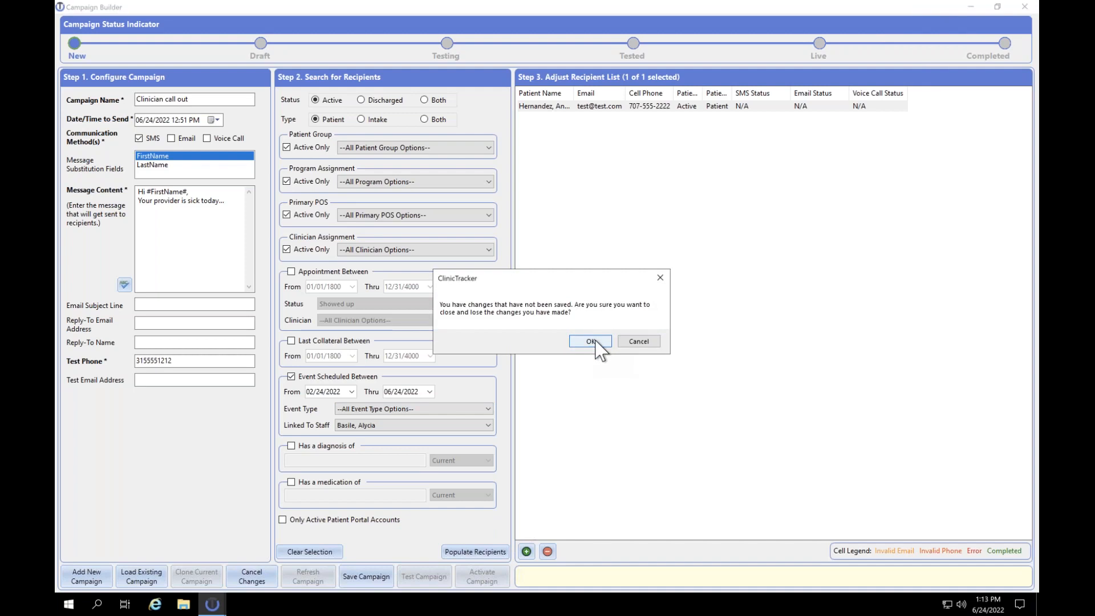
{"action": "left_click", "coordinate": [639, 344]}
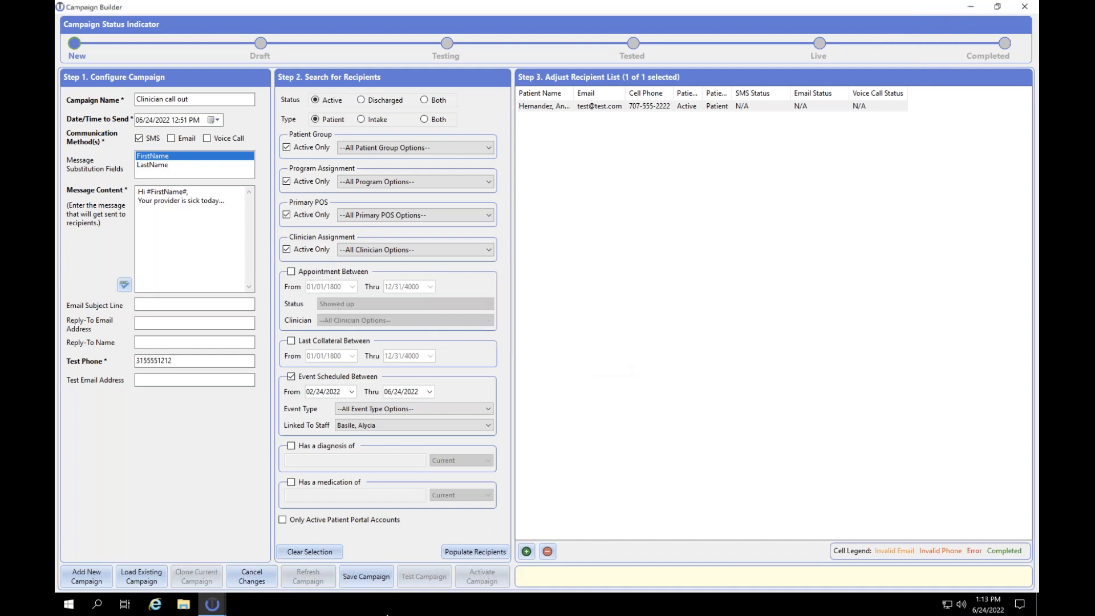
- Retry the save once more, then close the builder discarding unsaved changes
{"action": "left_click", "coordinate": [366, 577]}
{"action": "left_click", "coordinate": [589, 349]}
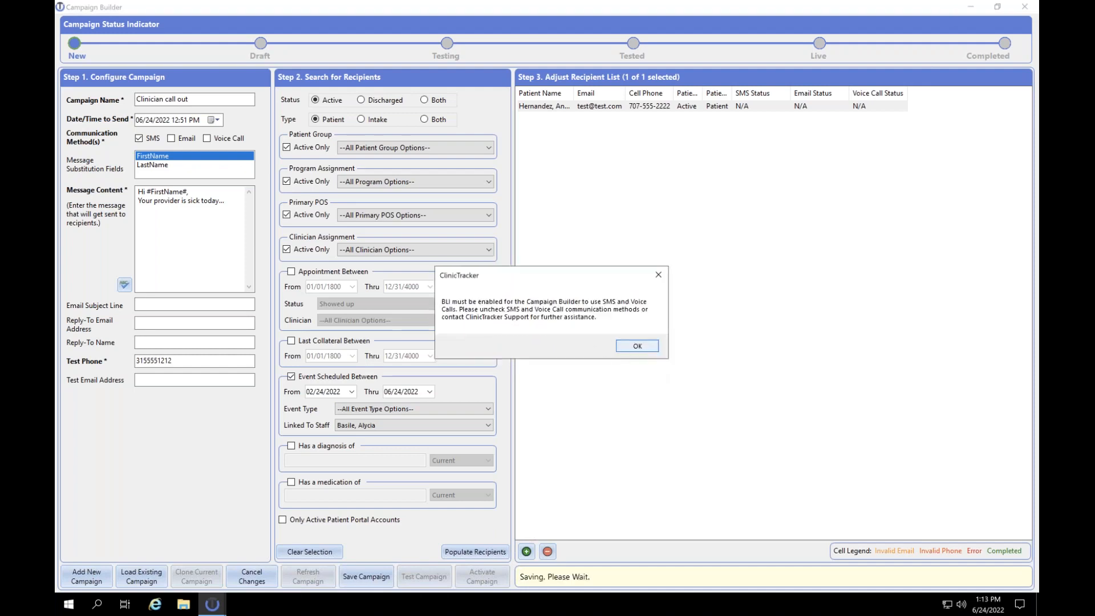
{"action": "left_click", "coordinate": [636, 345]}
{"action": "left_click", "coordinate": [1025, 7]}
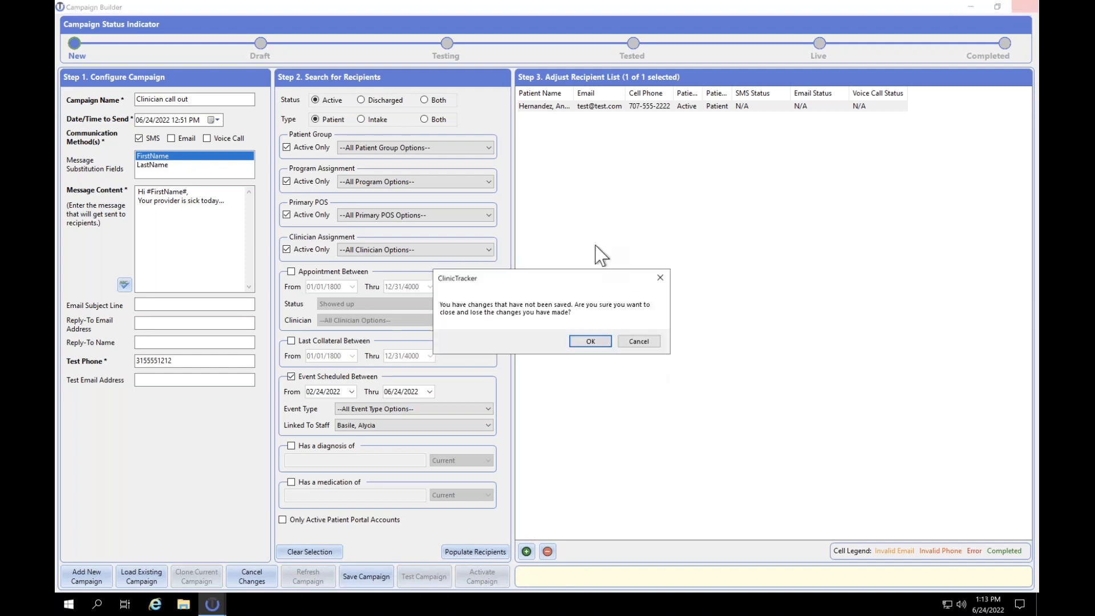
{"action": "left_click", "coordinate": [588, 340]}
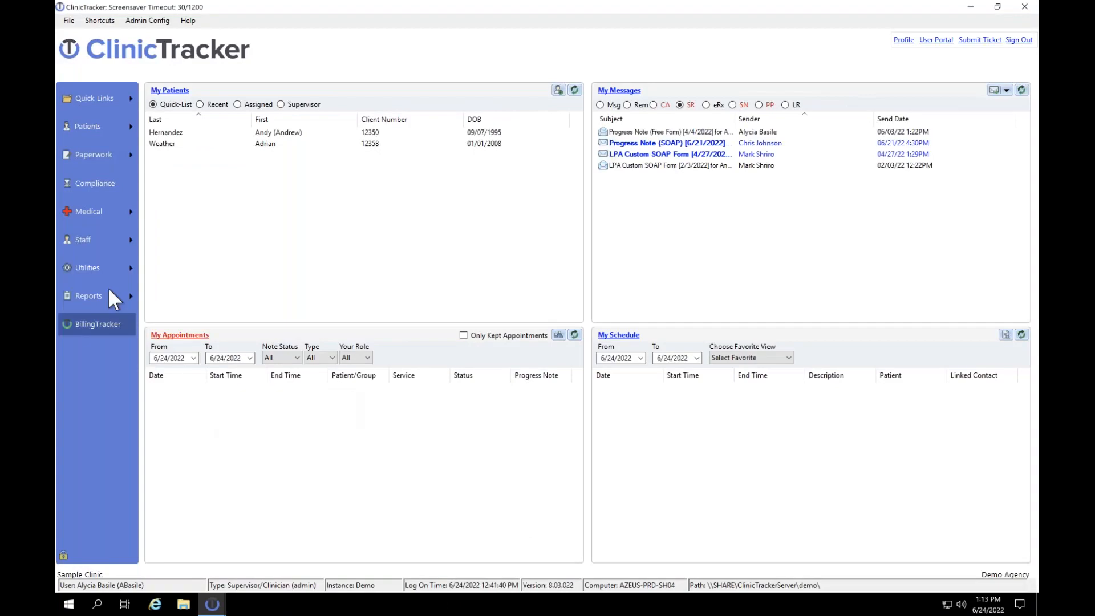
- Reopen Campaign Builder, view the empty Existing Campaigns list, and close it
{"action": "left_click", "coordinate": [100, 268]}
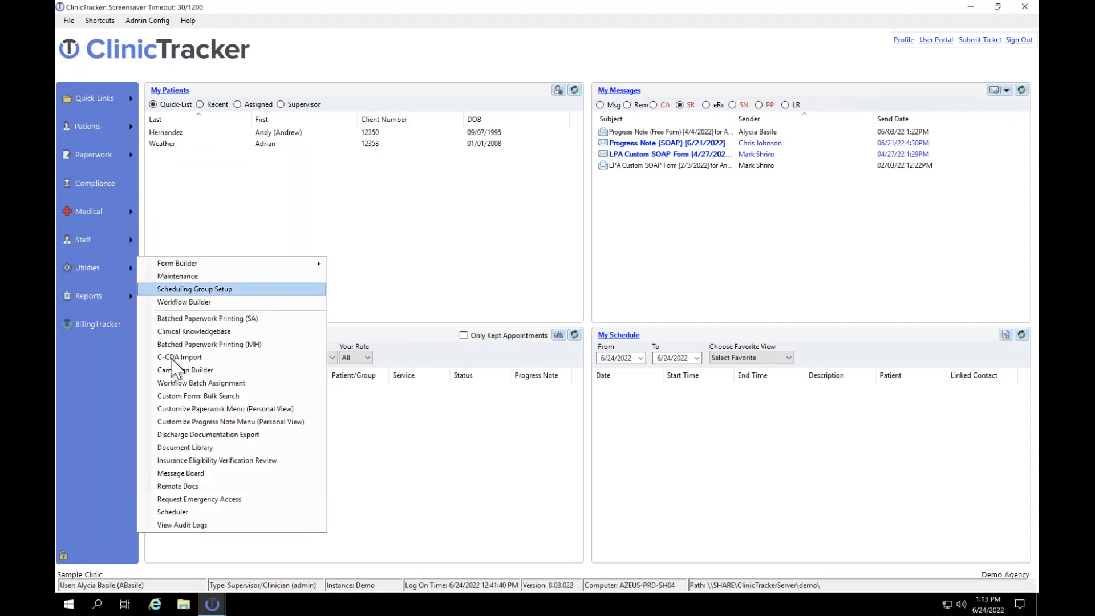
{"action": "left_click", "coordinate": [172, 371]}
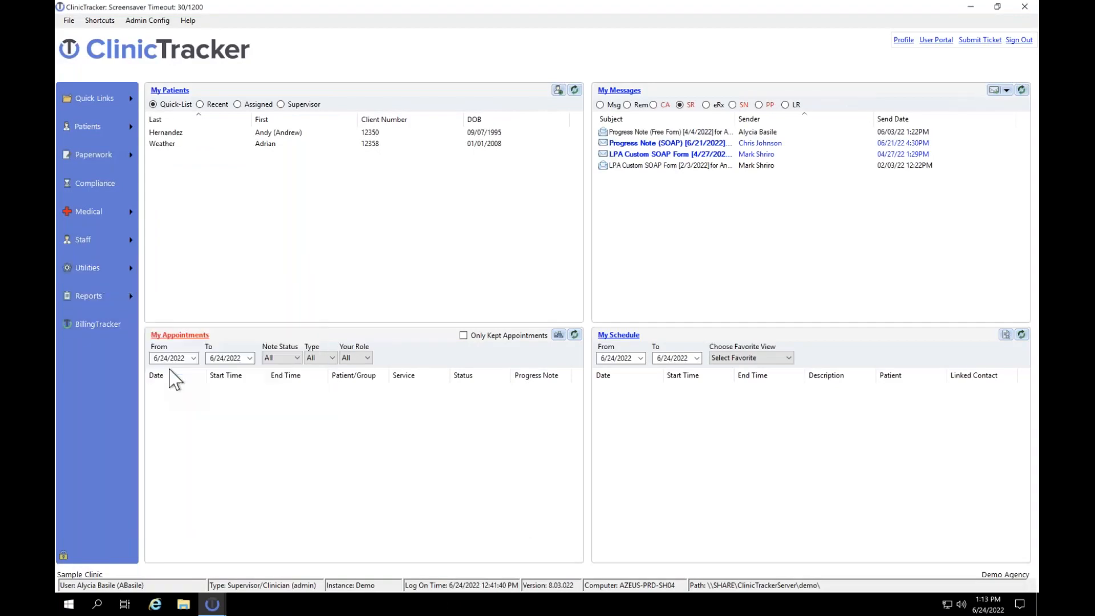
{"action": "left_click", "coordinate": [142, 577]}
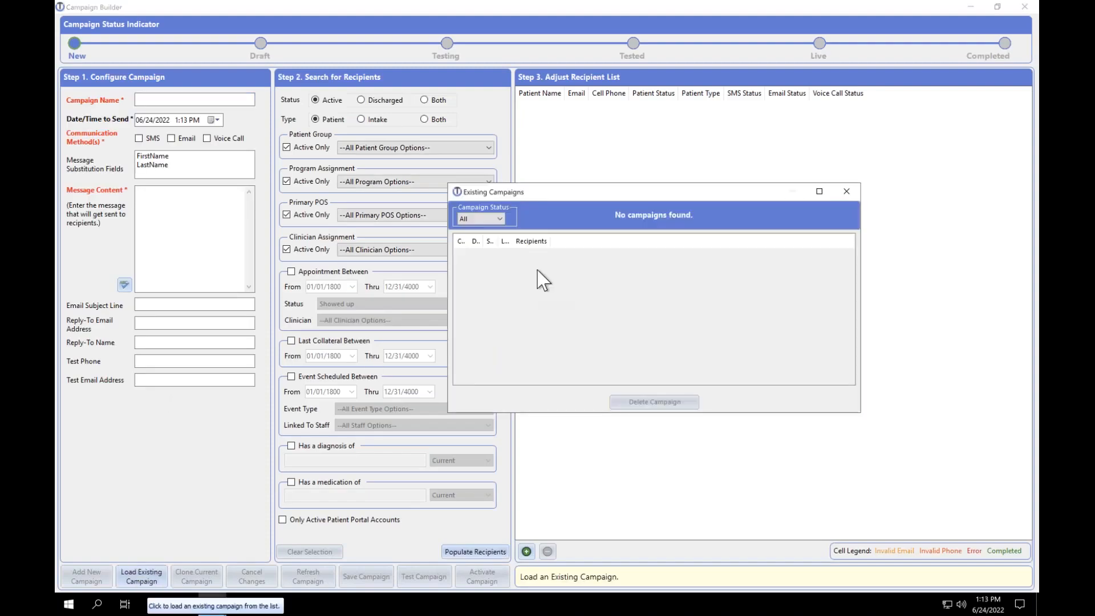
{"action": "left_click_drag", "start_coordinate": [560, 198], "coordinate": [393, 184]}
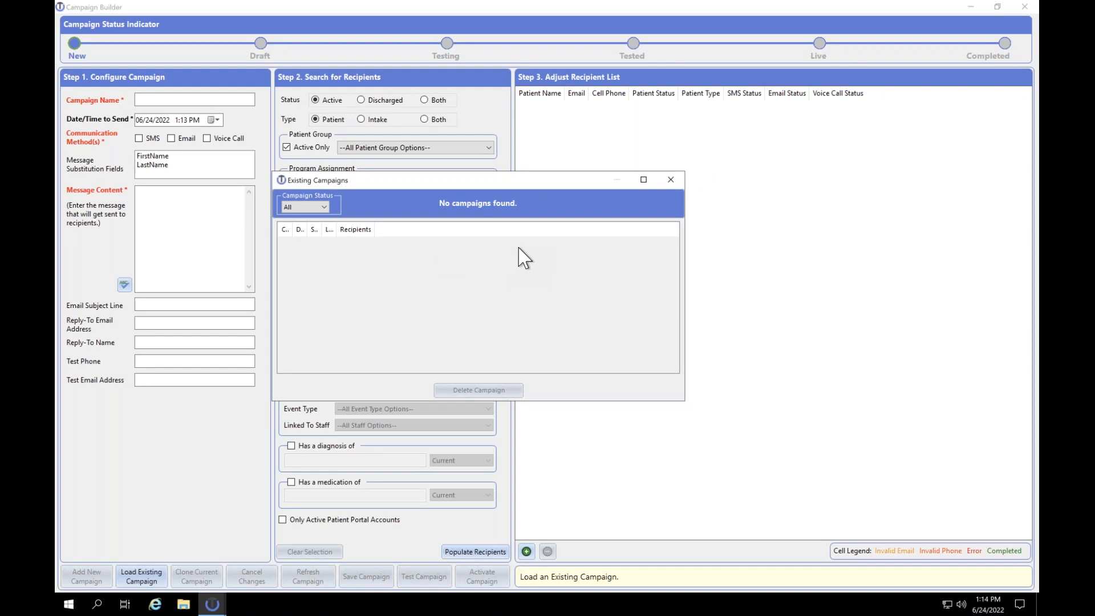
{"action": "left_click", "coordinate": [671, 179]}
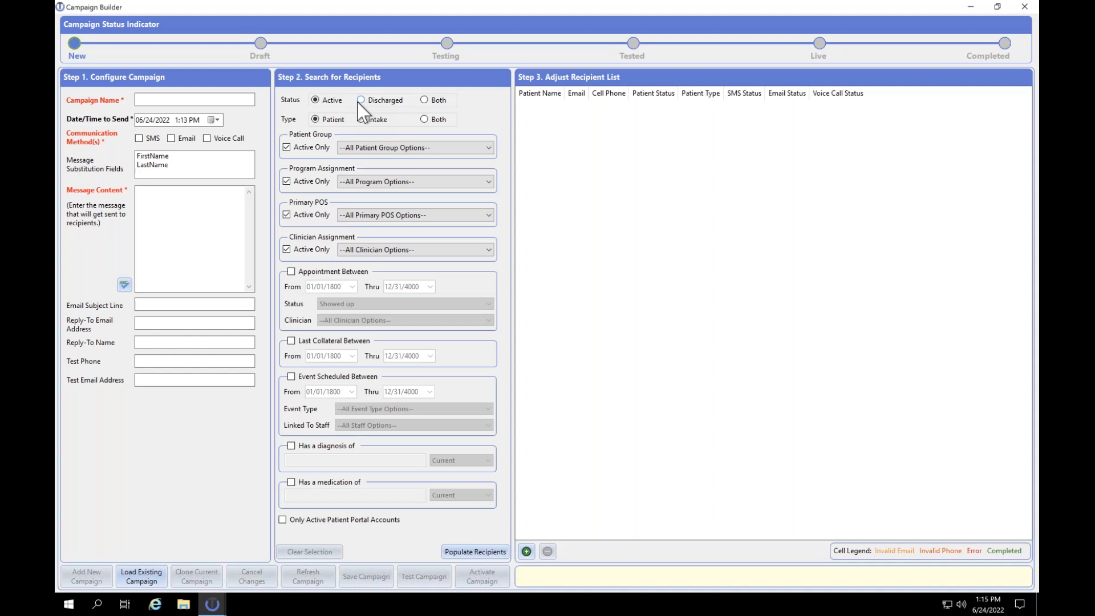
- Limit recipients to Discharged status and name the campaign 'Intake outreach'
{"action": "left_click", "coordinate": [360, 102]}
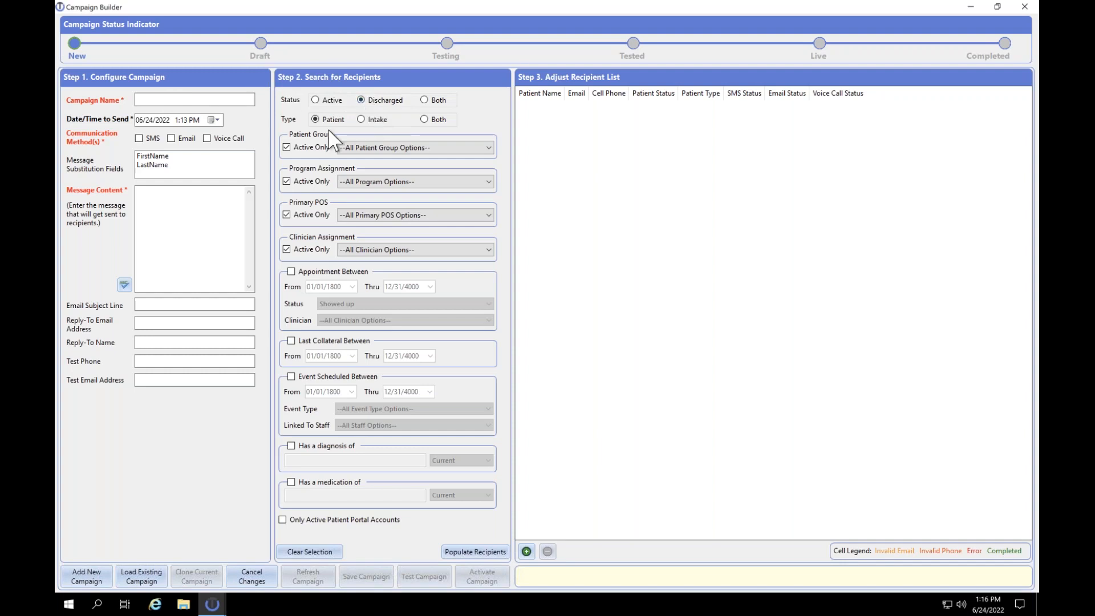
{"action": "left_click", "coordinate": [146, 100]}
{"action": "type", "text": "Intake outreach"}
- Set the send date to October 1, 2022 at 1:13 PM
{"action": "left_click", "coordinate": [215, 118]}
{"action": "left_click", "coordinate": [260, 137]}
{"action": "left_click", "coordinate": [259, 136]}
{"action": "left_click", "coordinate": [260, 137]}
{"action": "left_click", "coordinate": [260, 137]}
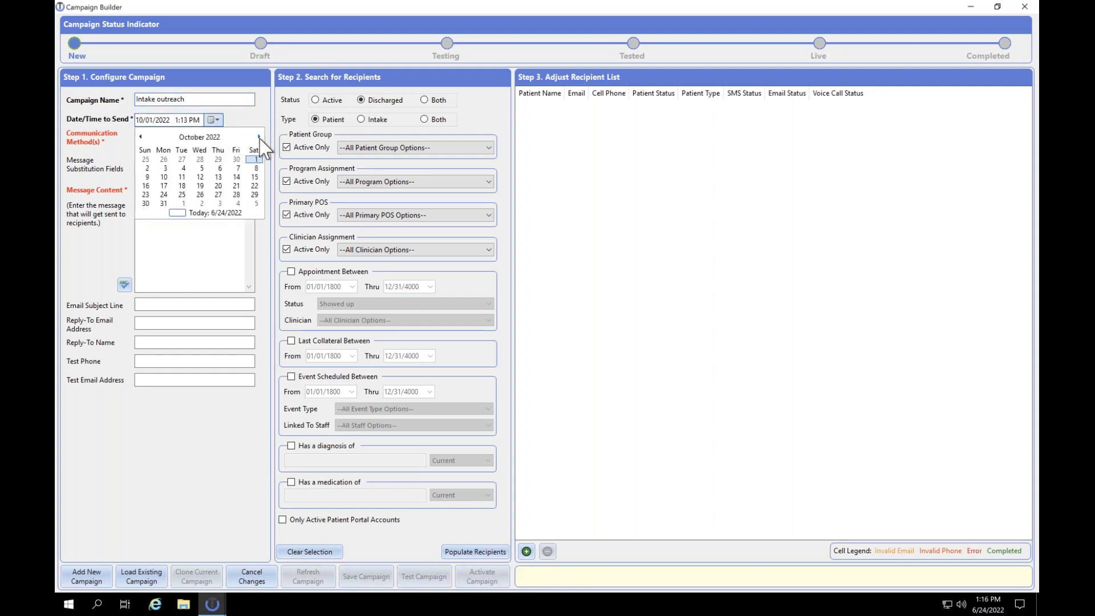
{"action": "left_click", "coordinate": [252, 158]}
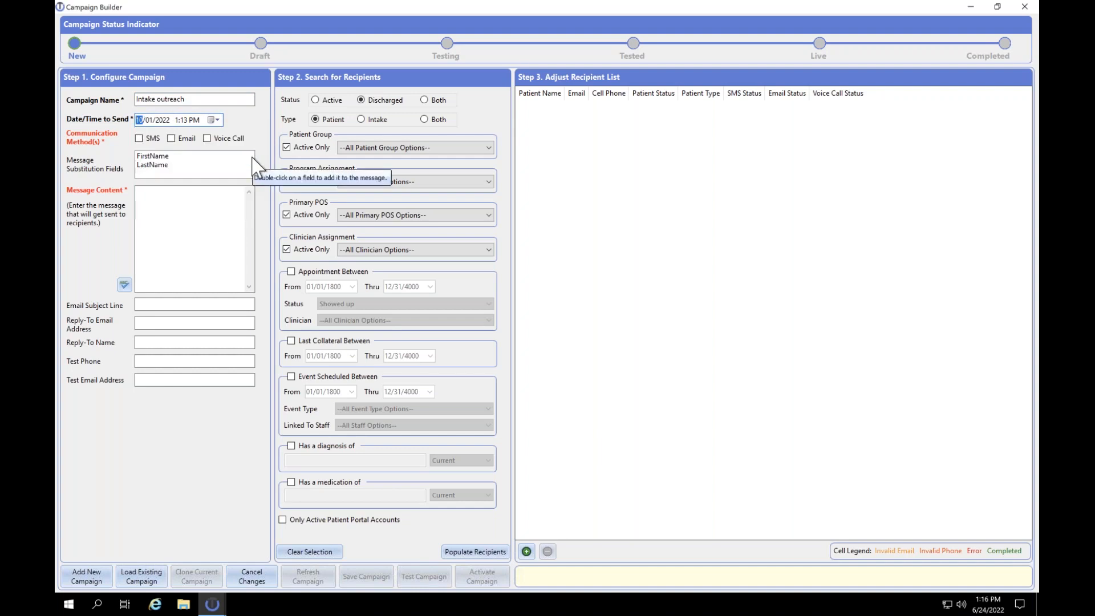
- Send by email with the message 'Hi #FirstName#, xyz' and search Intake Type records
{"action": "left_click", "coordinate": [181, 139]}
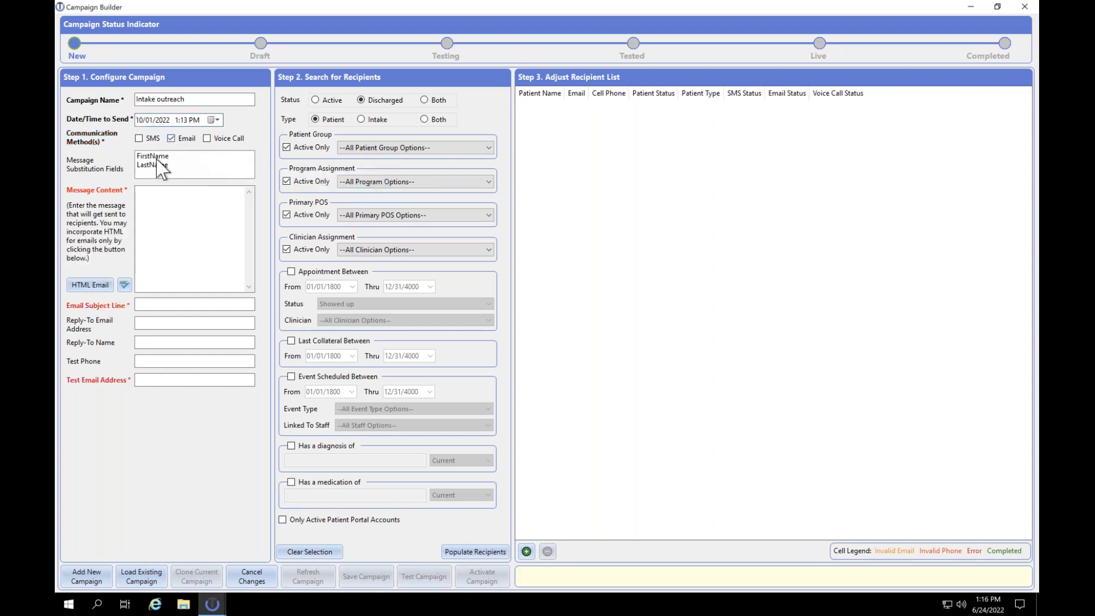
{"action": "left_click", "coordinate": [151, 197]}
{"action": "type", "text": "Hi"}
{"action": "left_click", "coordinate": [153, 156]}
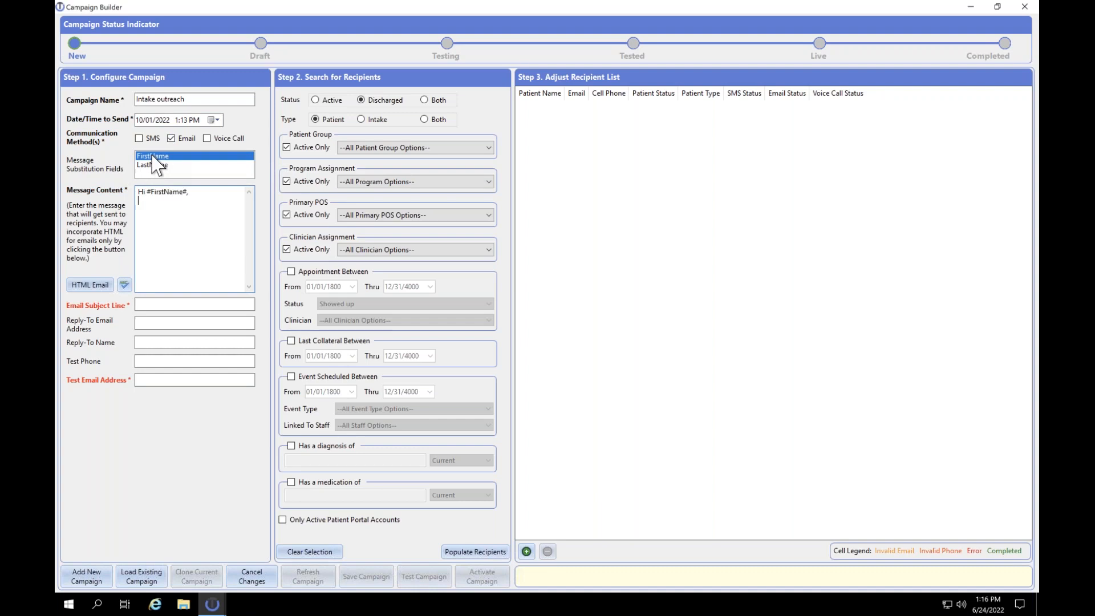
{"action": "type", "text": "xyz"}
{"action": "left_click", "coordinate": [367, 119]}
{"action": "left_click", "coordinate": [175, 308]}
- Enter 'xyz' as the email subject line and type the test email address
{"action": "type", "text": "s"}
{"action": "type", "text": "yz"}
{"action": "left_click", "coordinate": [164, 380]}
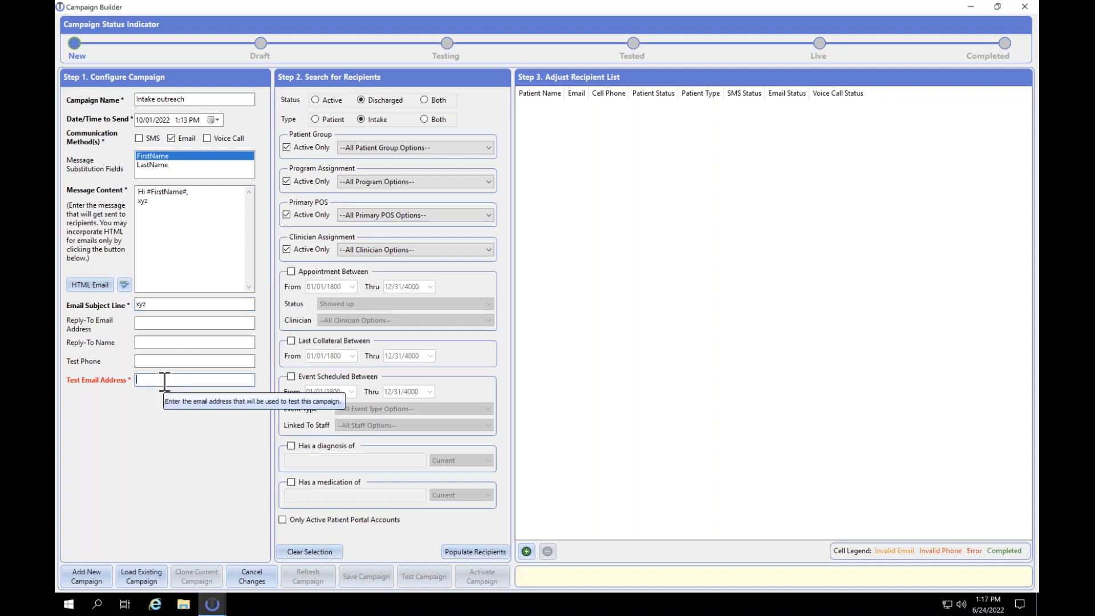
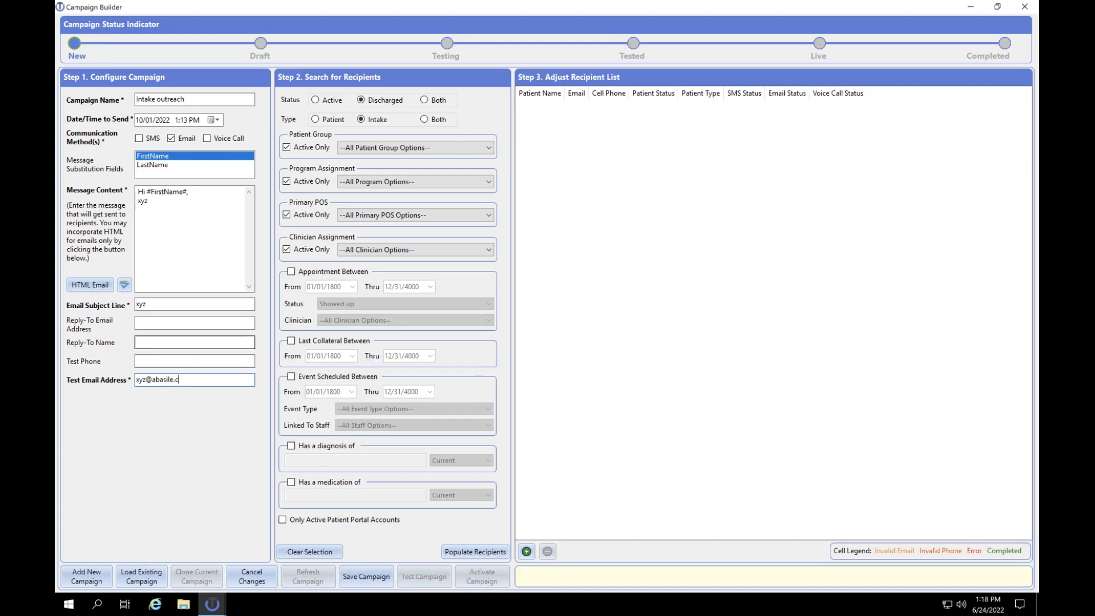
- Populate the recipient list with the eight matching intake records and select them all
{"action": "left_click", "coordinate": [475, 550]}
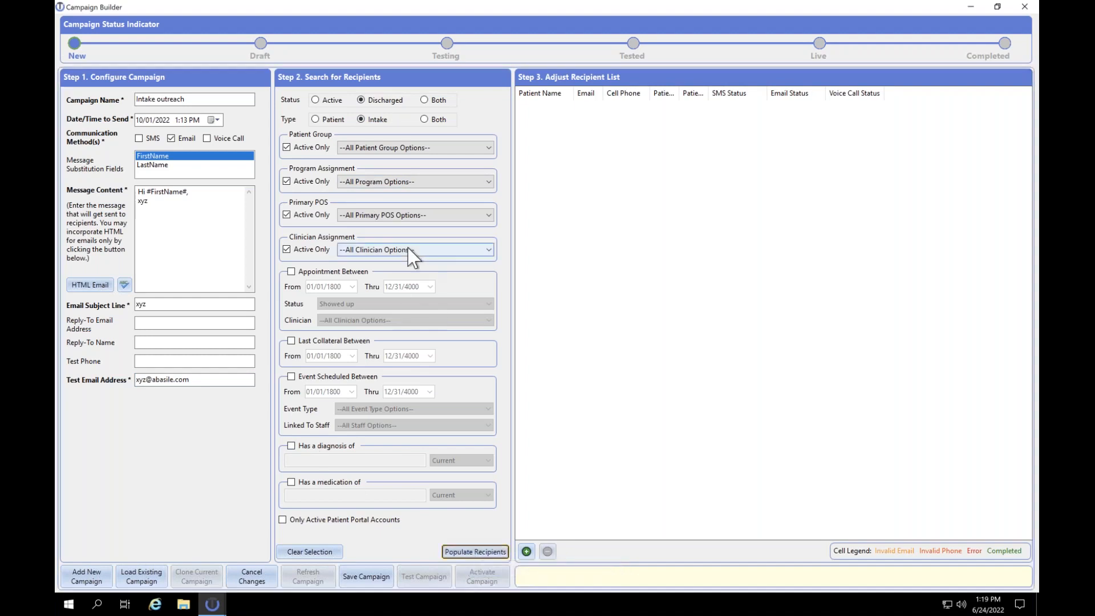
{"action": "left_click", "coordinate": [476, 552]}
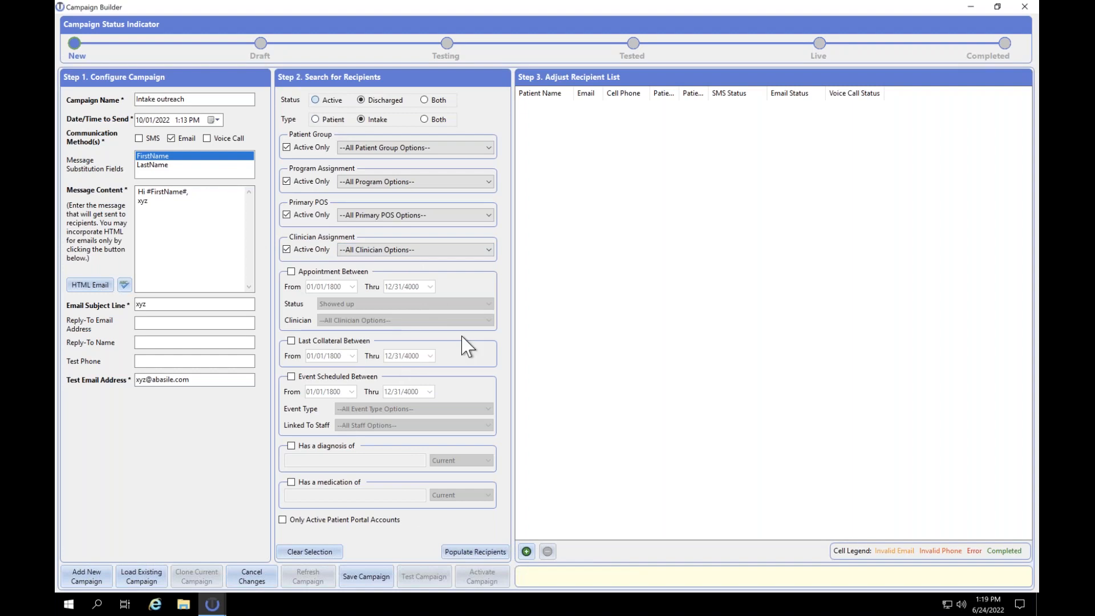
{"action": "left_click", "coordinate": [473, 552]}
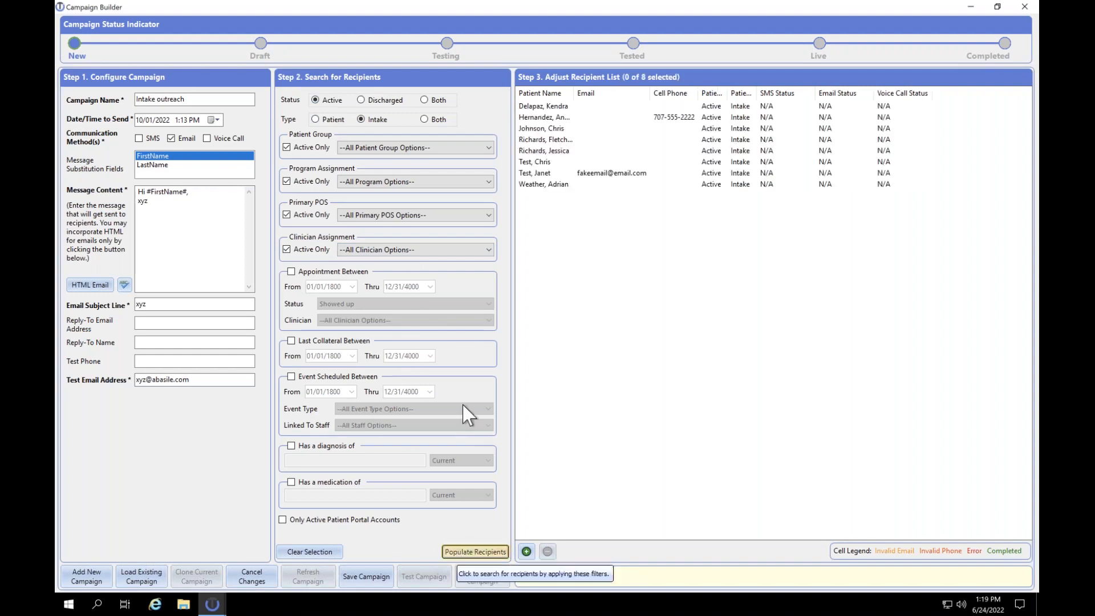
{"action": "left_click", "coordinate": [553, 110]}
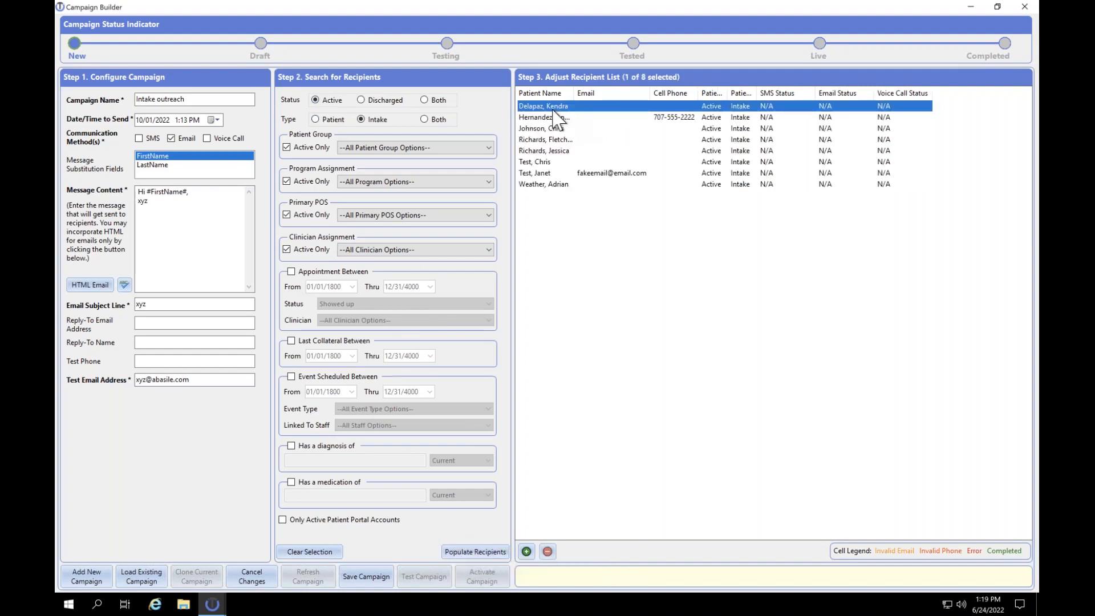
{"action": "left_click", "coordinate": [538, 184], "text": "shift"}
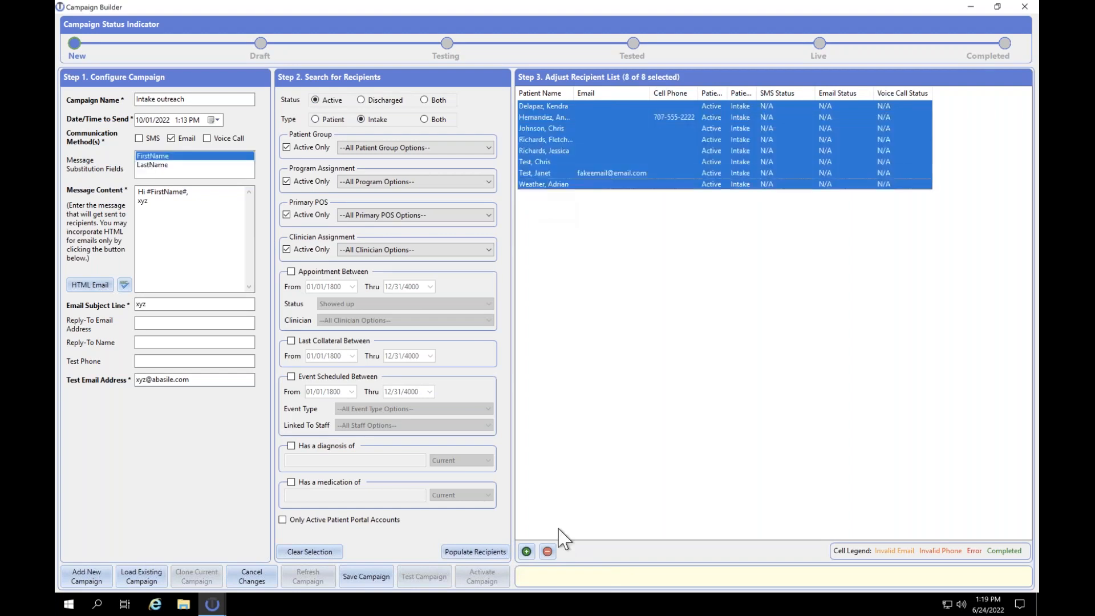
- Reselect all eight recipients and bring up the Select Name picker
{"action": "left_click", "coordinate": [525, 550]}
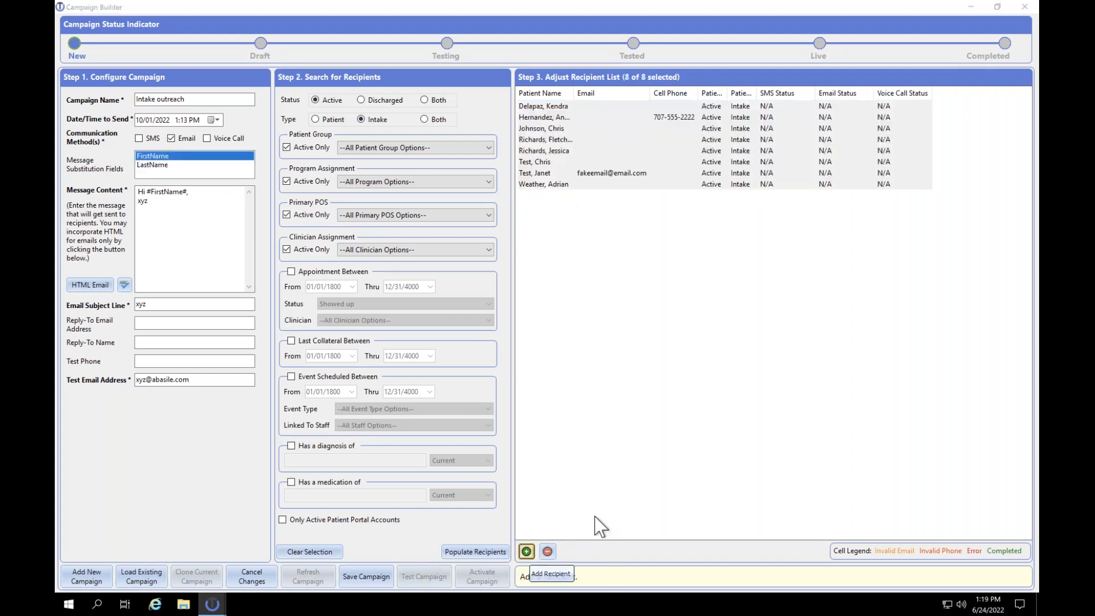
{"action": "left_click", "coordinate": [652, 140]}
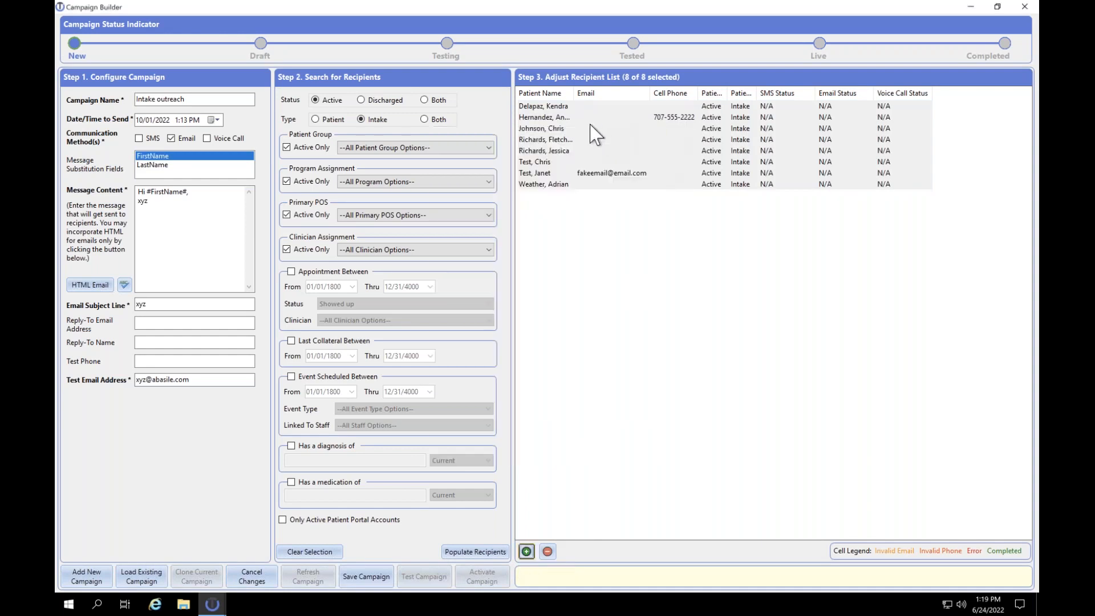
{"action": "left_click", "coordinate": [556, 109]}
{"action": "left_click", "coordinate": [556, 106]}
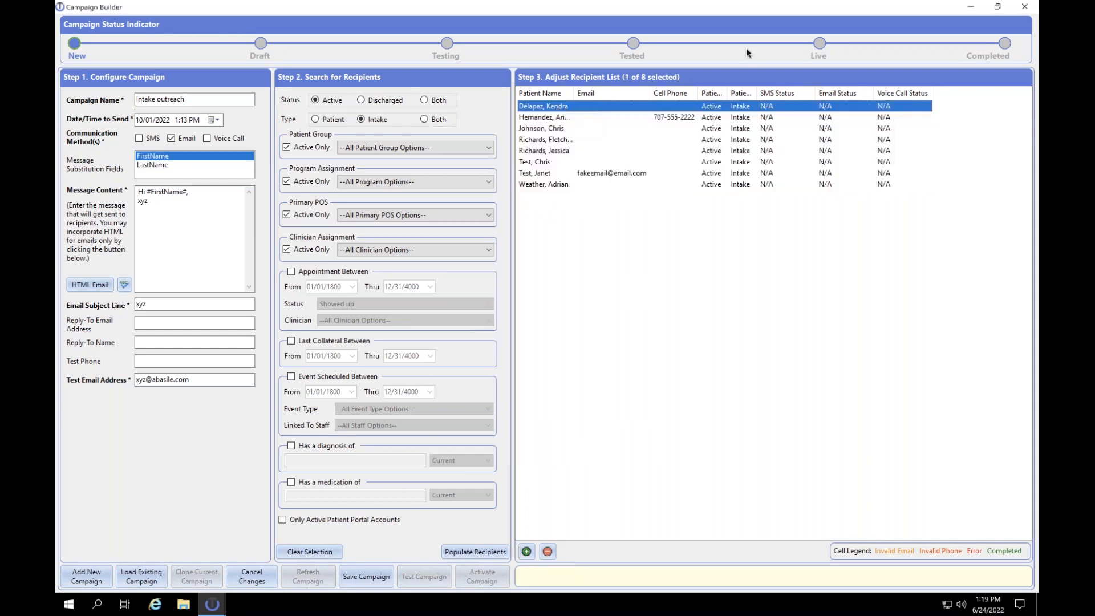
{"action": "left_click", "coordinate": [574, 185], "text": "shift"}
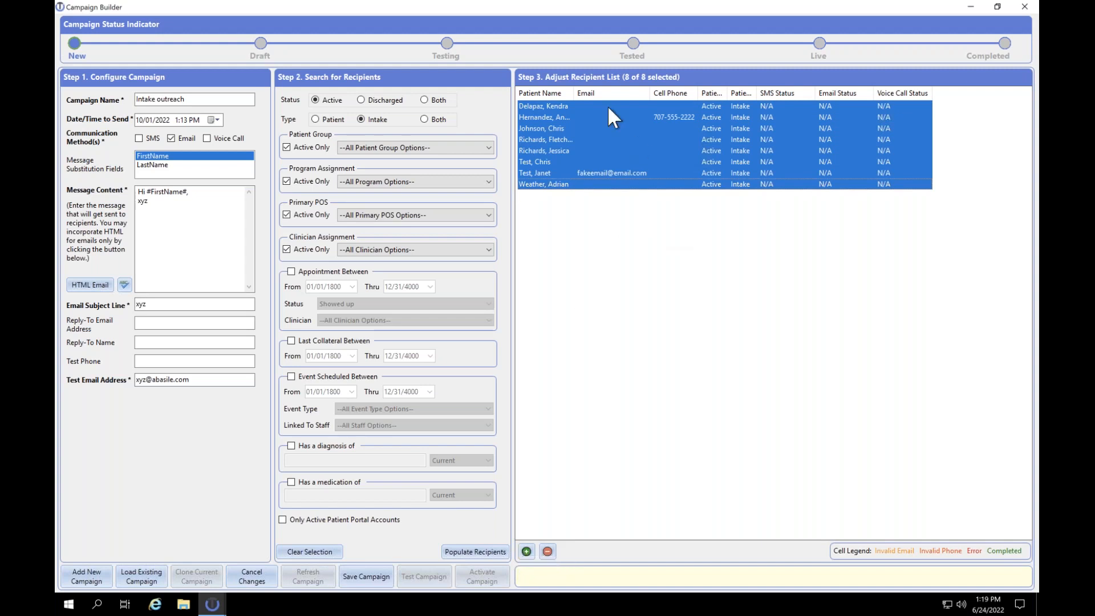
{"action": "left_click", "coordinate": [526, 550]}
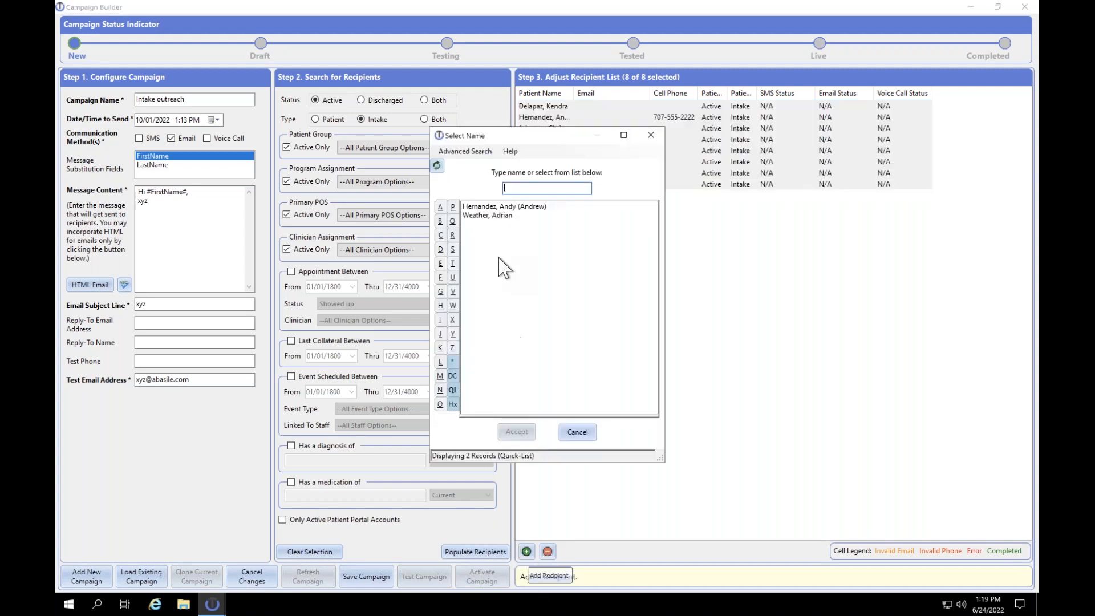
- Add the first patient, then the third patient under surname letter H
{"action": "left_click", "coordinate": [502, 206]}
{"action": "double_click", "coordinate": [503, 206]}
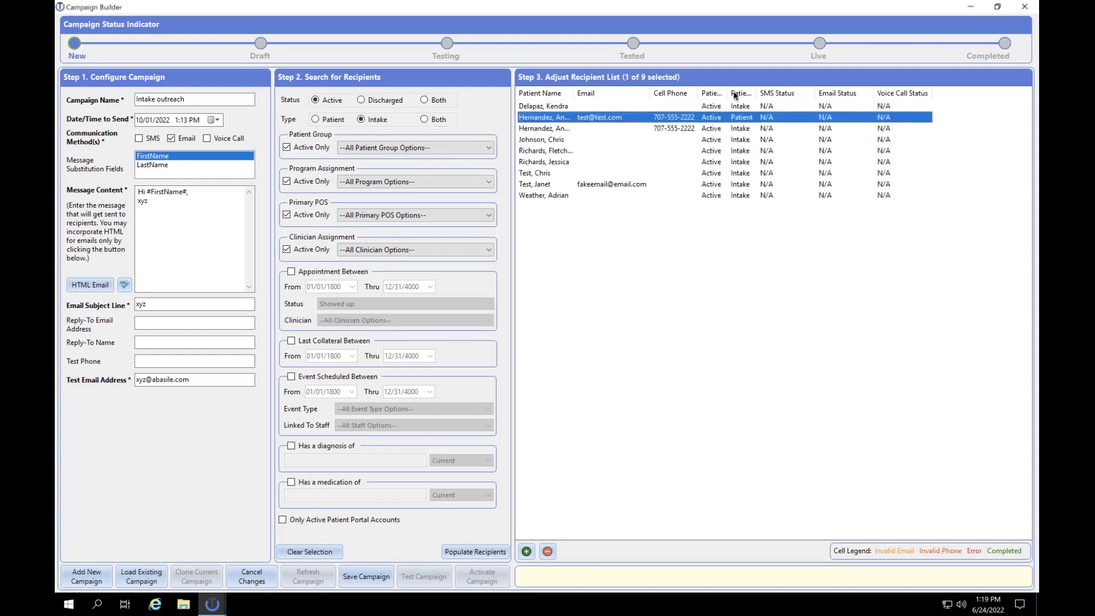
{"action": "left_click", "coordinate": [526, 551]}
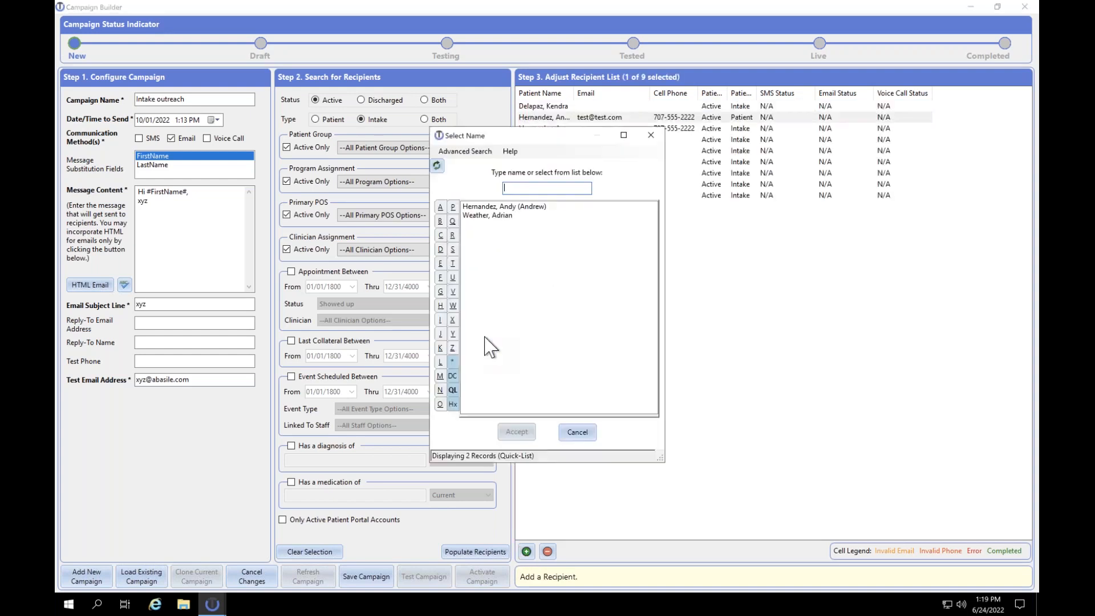
{"action": "left_click", "coordinate": [452, 306]}
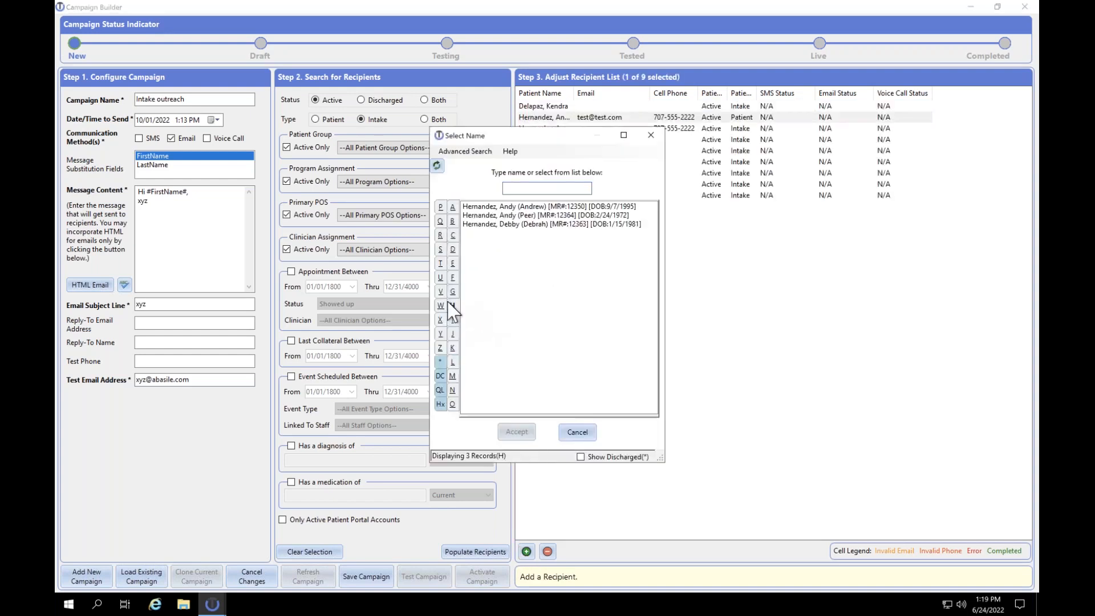
{"action": "left_click", "coordinate": [513, 224]}
{"action": "double_click", "coordinate": [513, 224]}
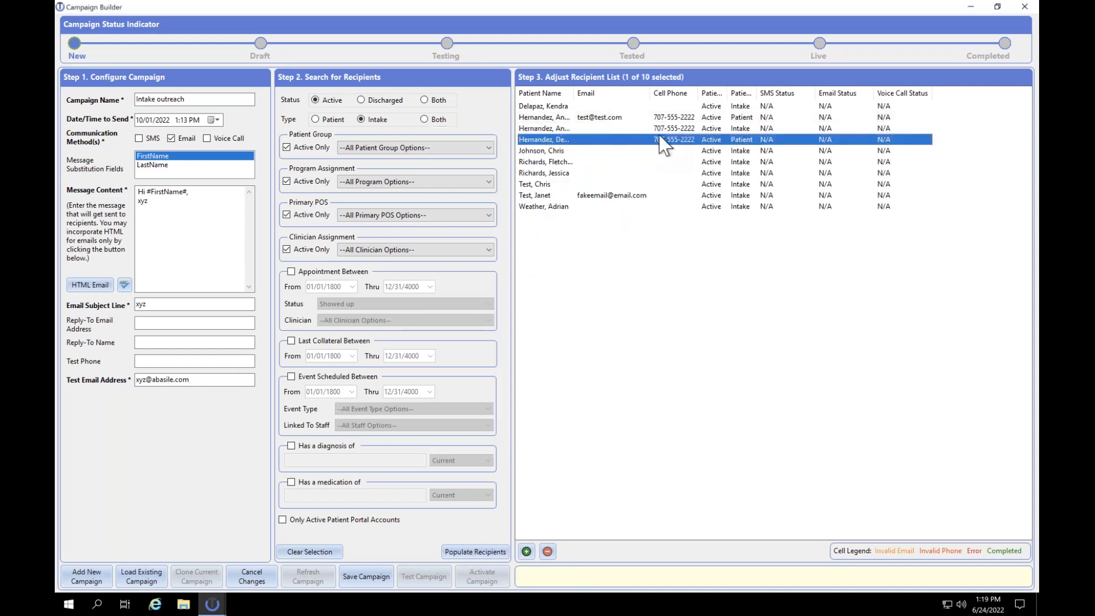
- Check the recipient rows' context menus and select all ten recipients
{"action": "right_click", "coordinate": [567, 144]}
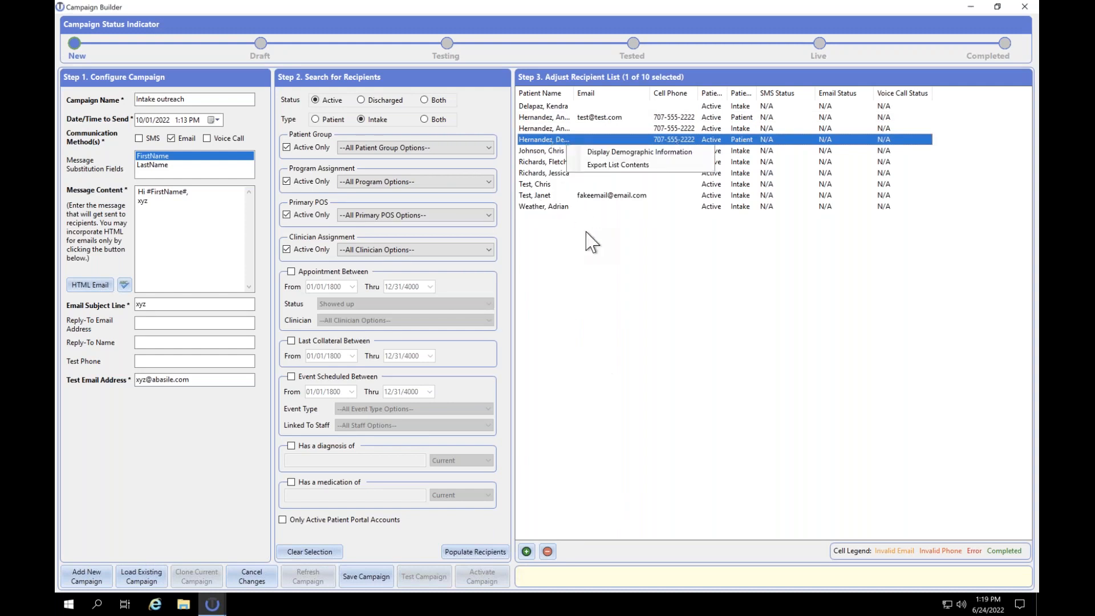
{"action": "left_click", "coordinate": [590, 240]}
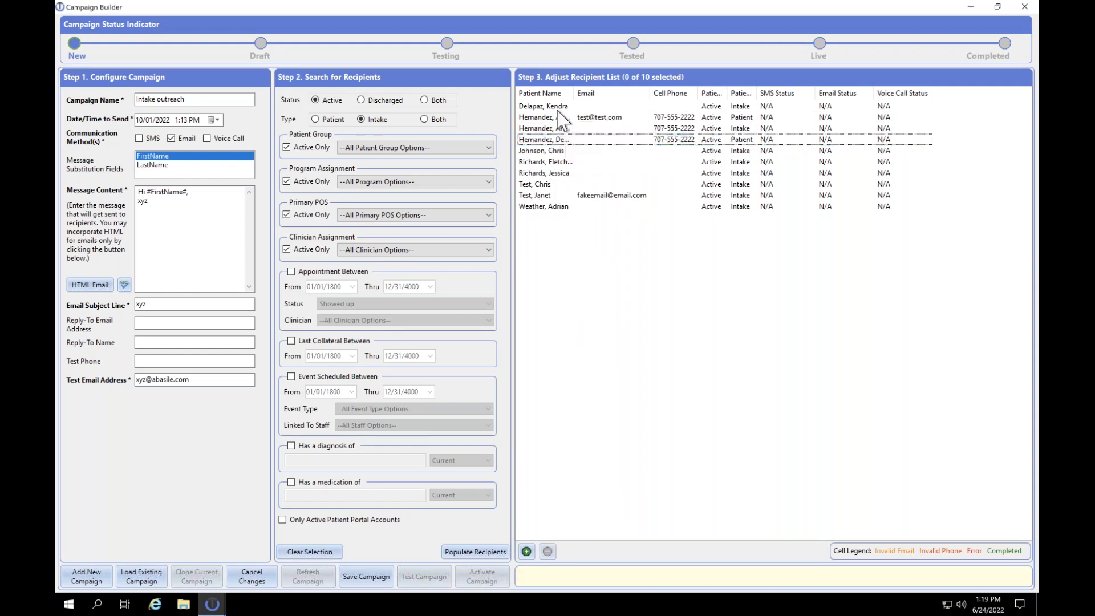
{"action": "right_click", "coordinate": [557, 109]}
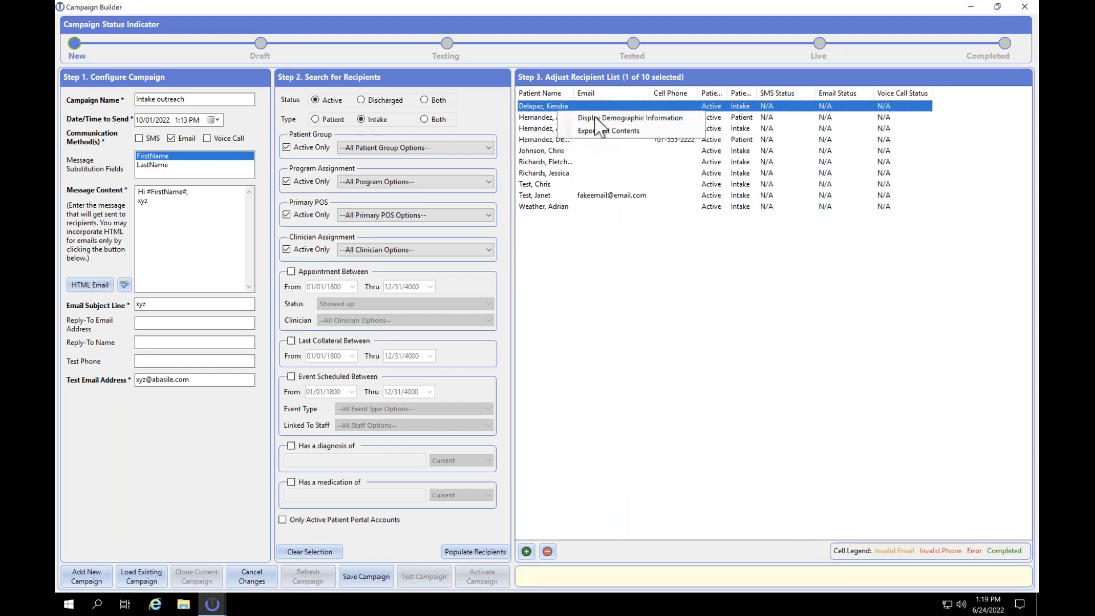
{"action": "left_click", "coordinate": [554, 108]}
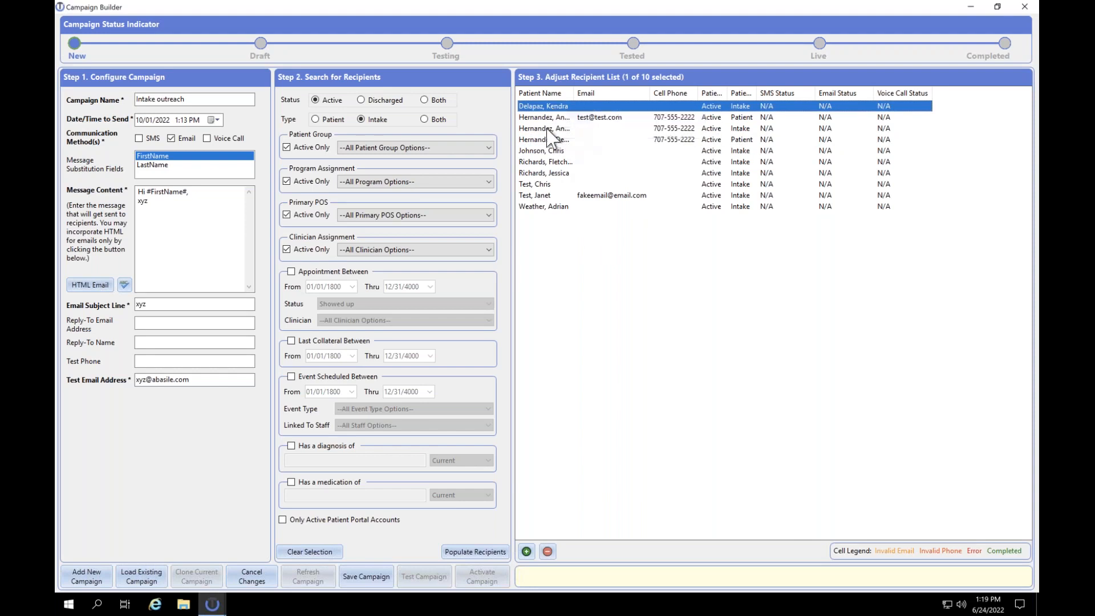
{"action": "left_click", "coordinate": [541, 207], "text": "shift"}
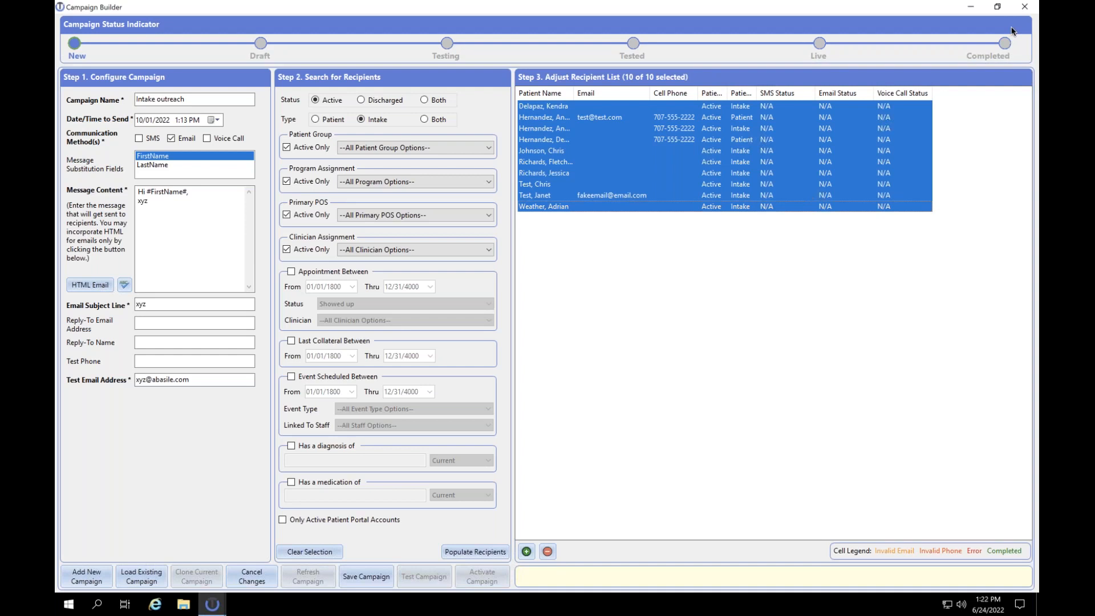
- Close the Campaign Builder window and confirm discarding the unsaved 'Intake outreach' changes
{"action": "left_click", "coordinate": [1017, 9]}
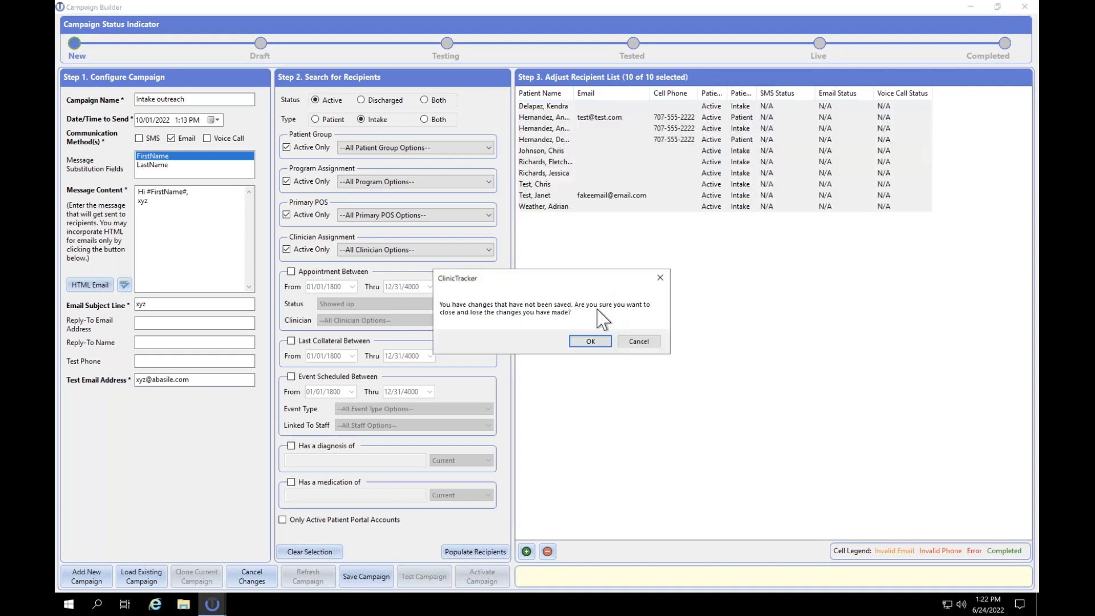
{"action": "left_click", "coordinate": [592, 342]}
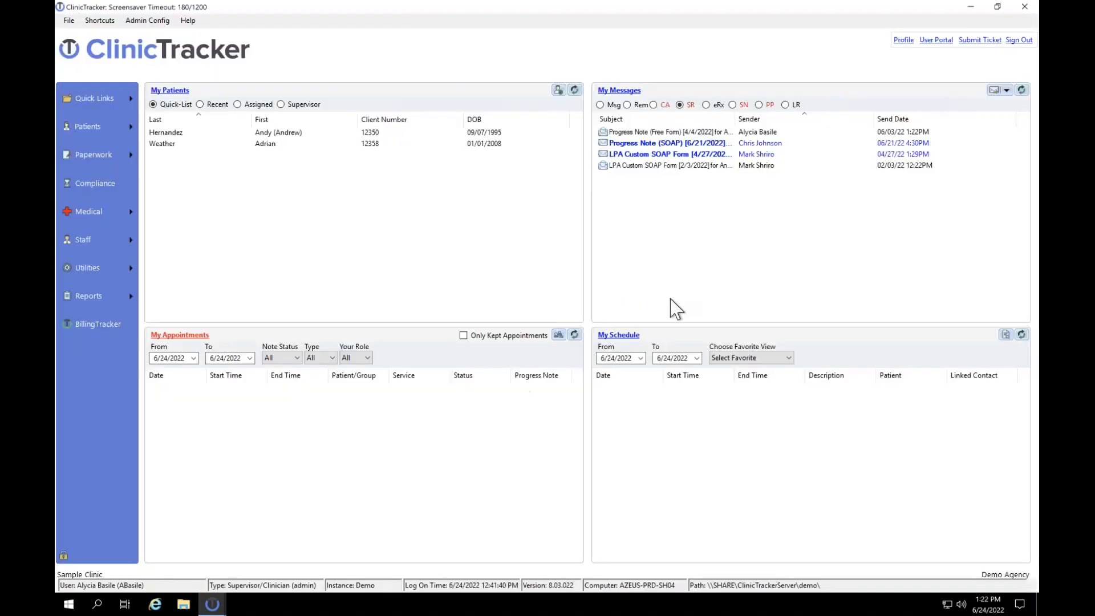